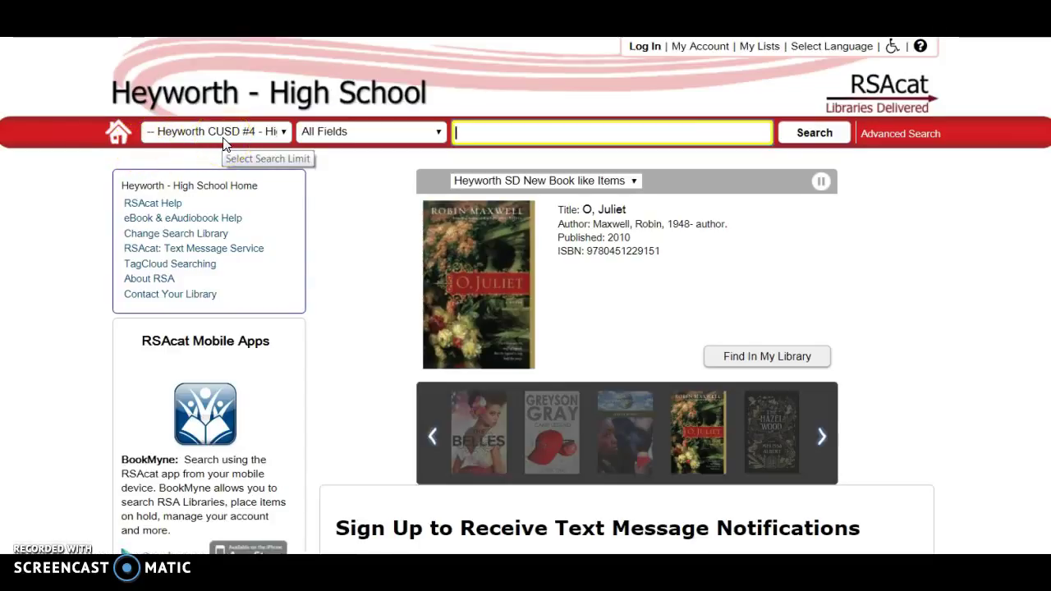
Look over the library and search-field dropdowns, leaving All Fields selected.
left_click(284, 134)
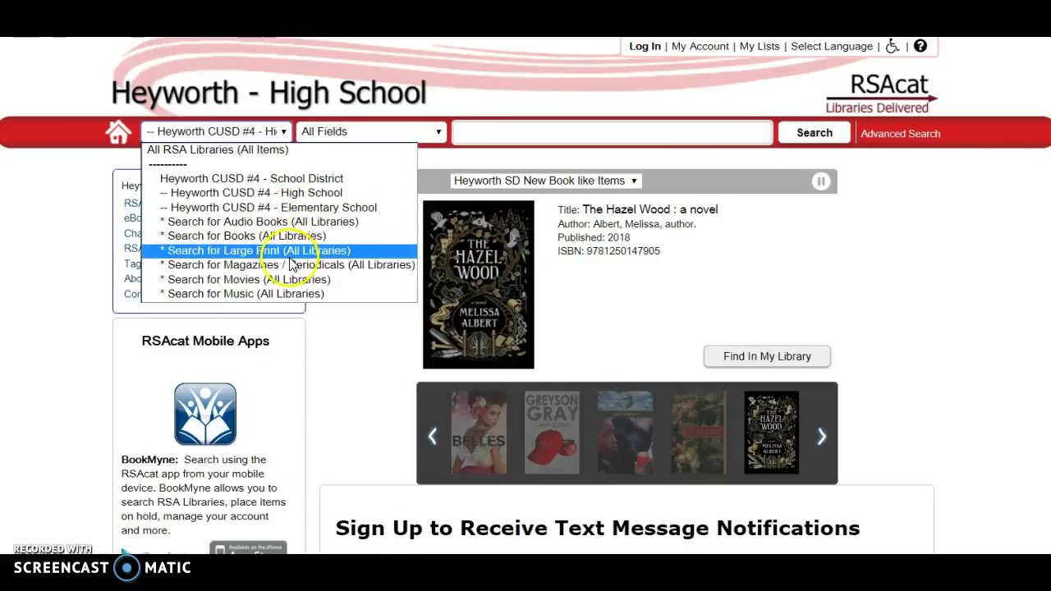
left_click(367, 131)
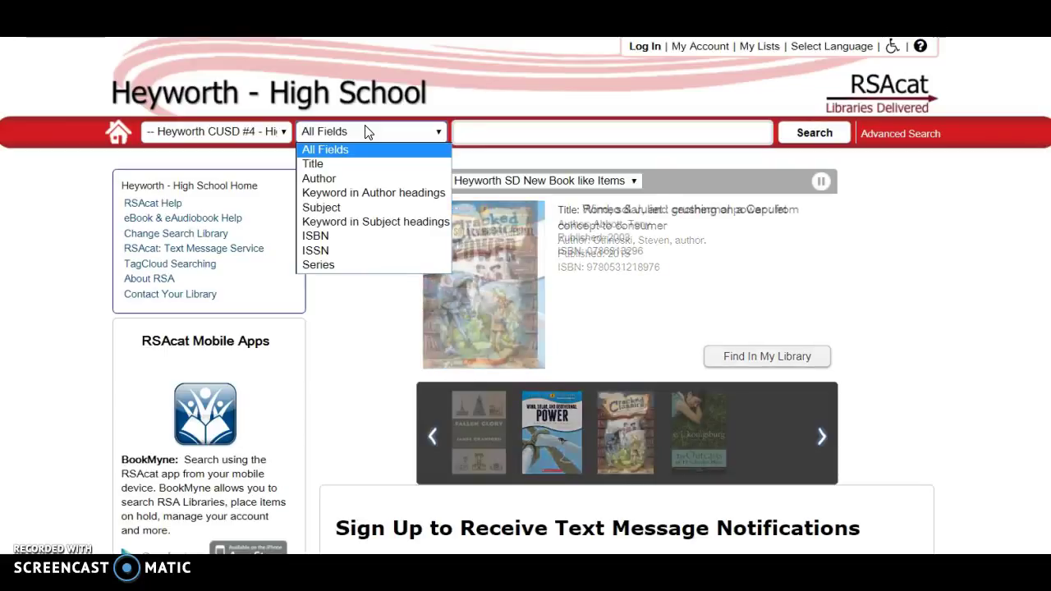
left_click(462, 133)
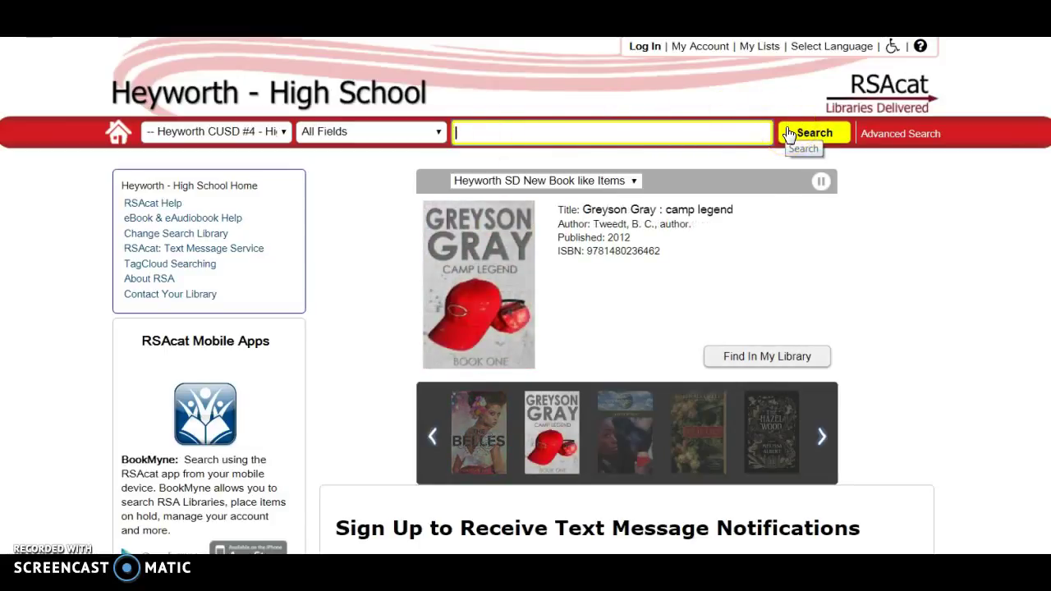
left_click(876, 139)
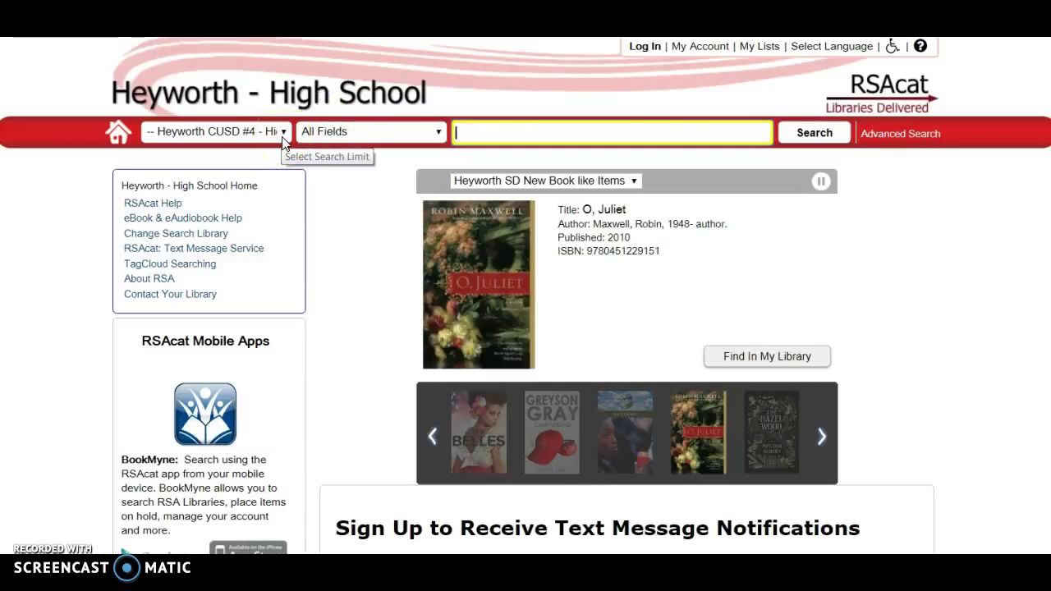
Run a Title search for 'hunger games'.
left_click(377, 136)
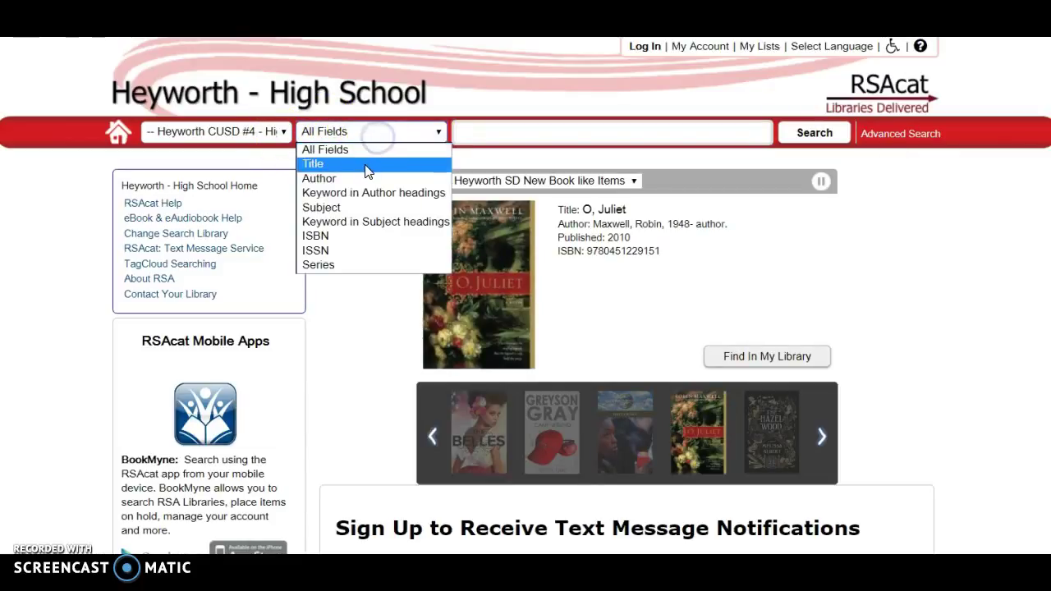
left_click(367, 166)
left_click(482, 132)
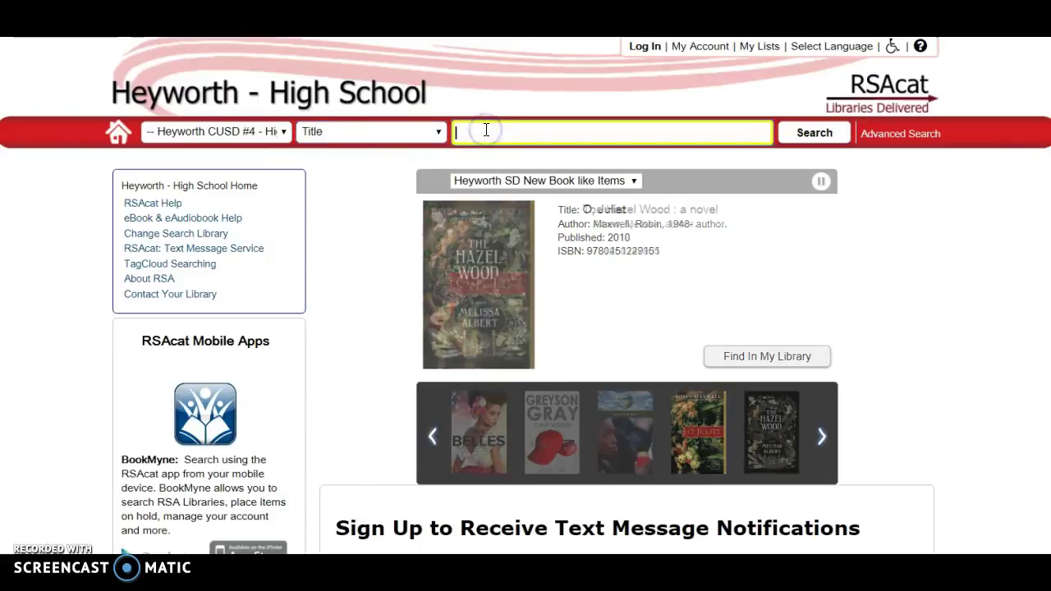
type("hunger games")
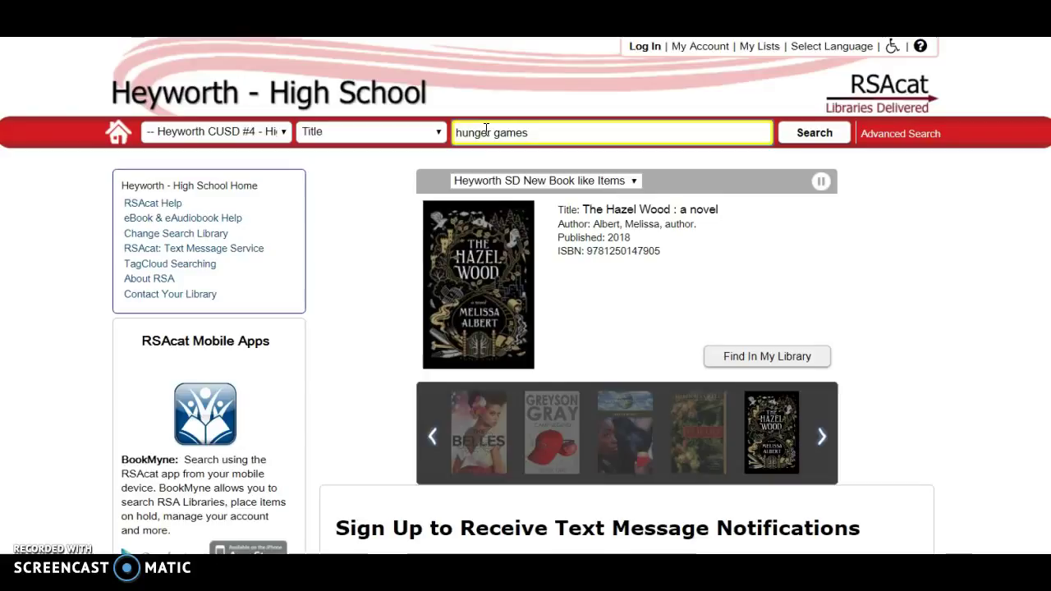
left_click(802, 134)
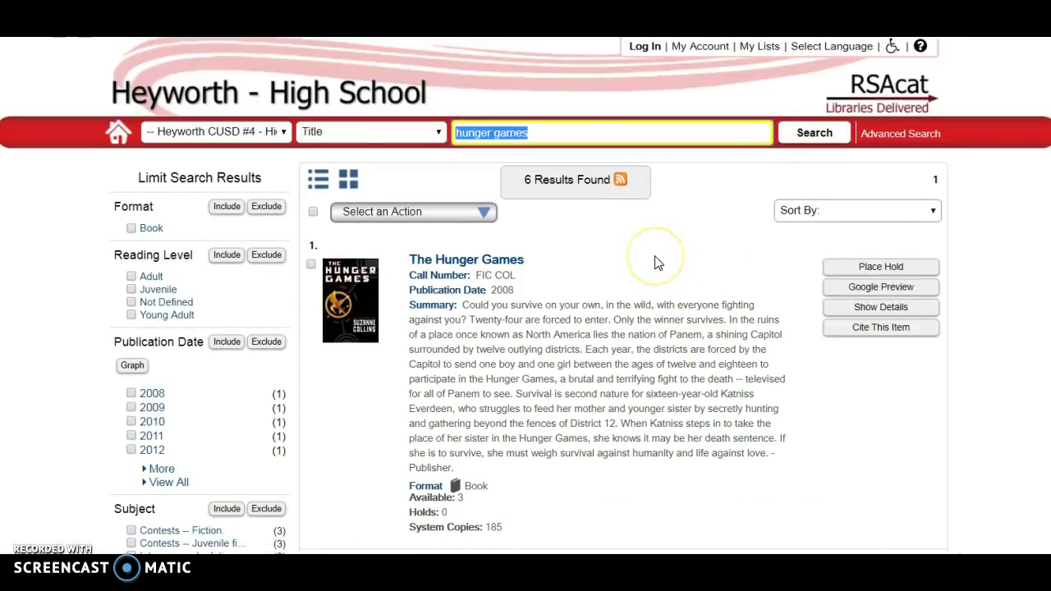
left_click(698, 270)
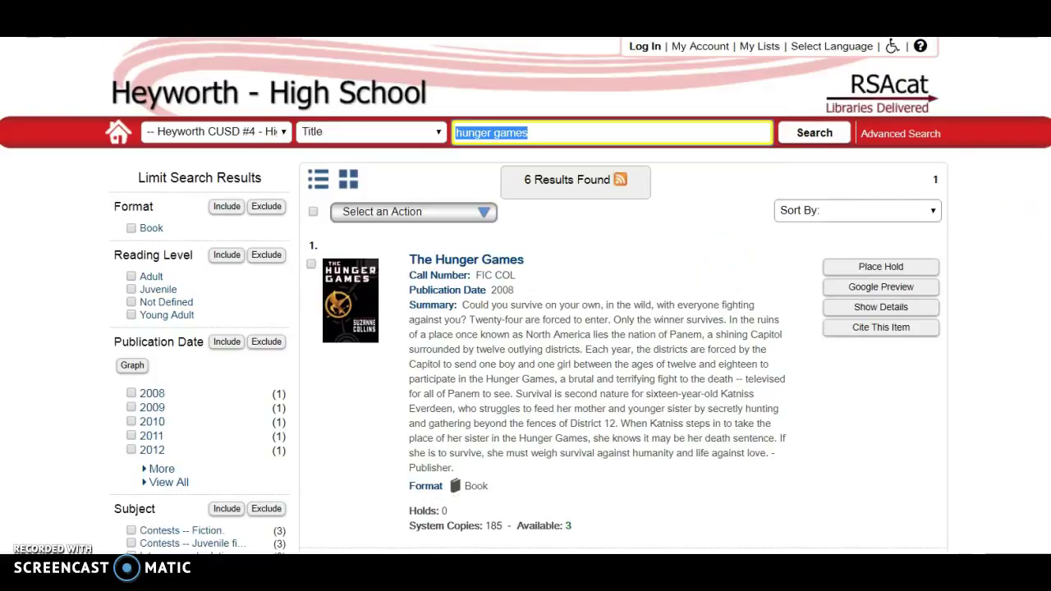
scroll(526, 296, "down", 5)
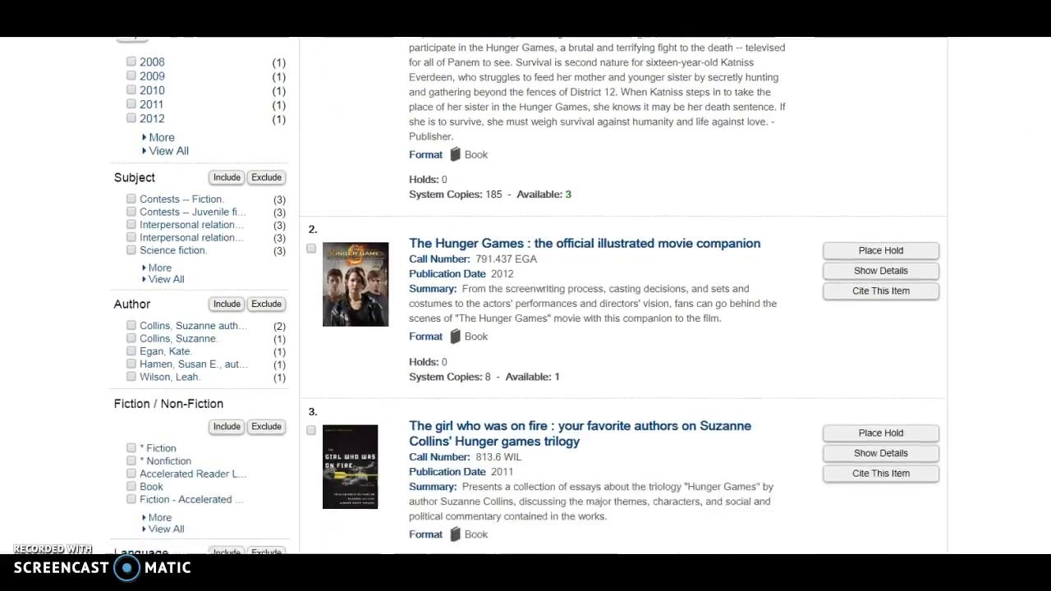
scroll(525, 295, "down", 1)
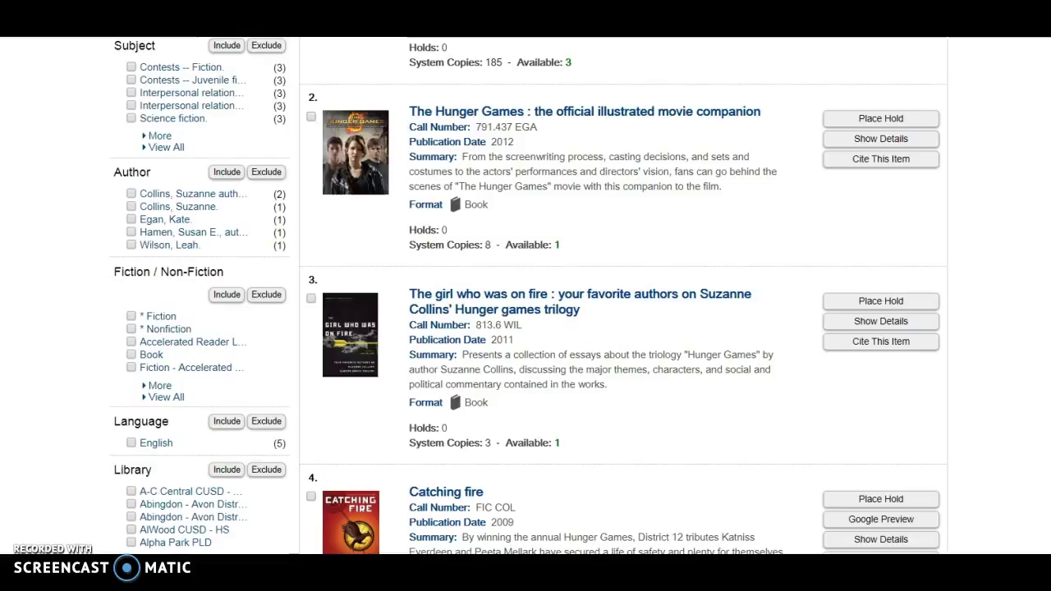
scroll(526, 296, "down", 4)
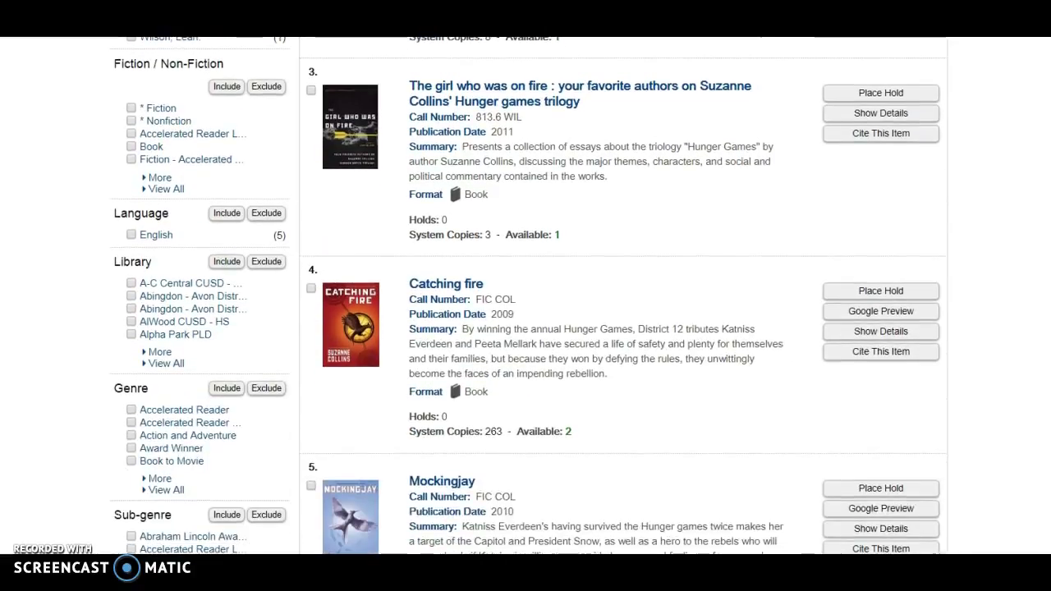
scroll(525, 296, "down", 1)
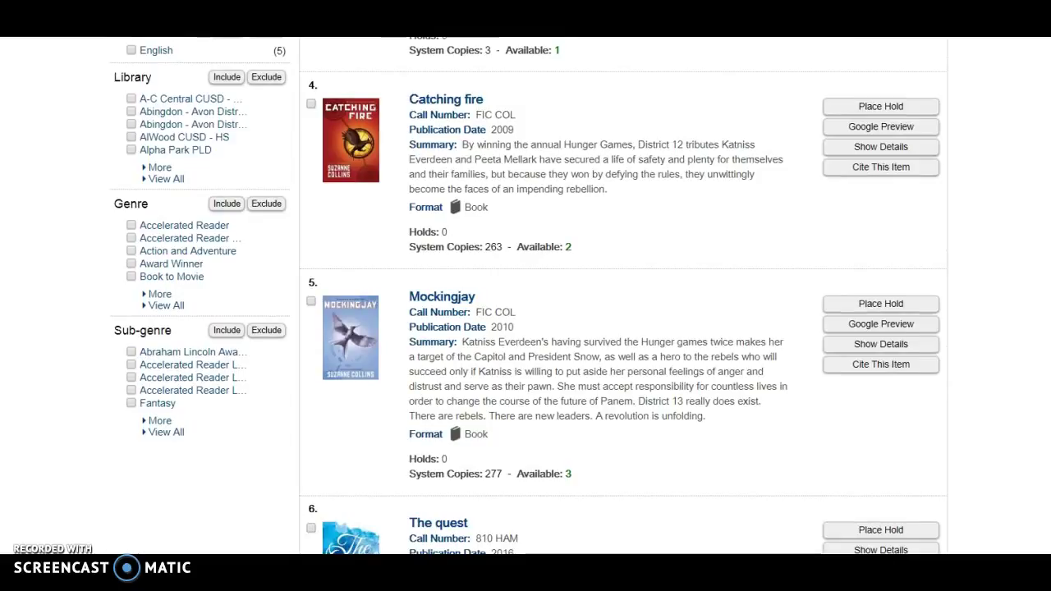
scroll(526, 296, "down", 2)
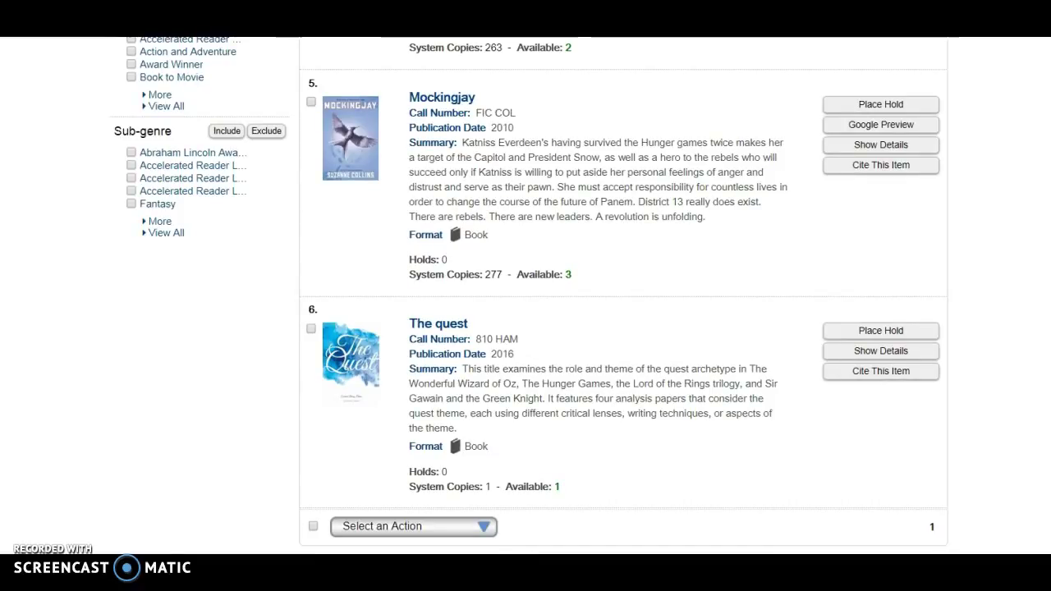
scroll(525, 296, "up", 15)
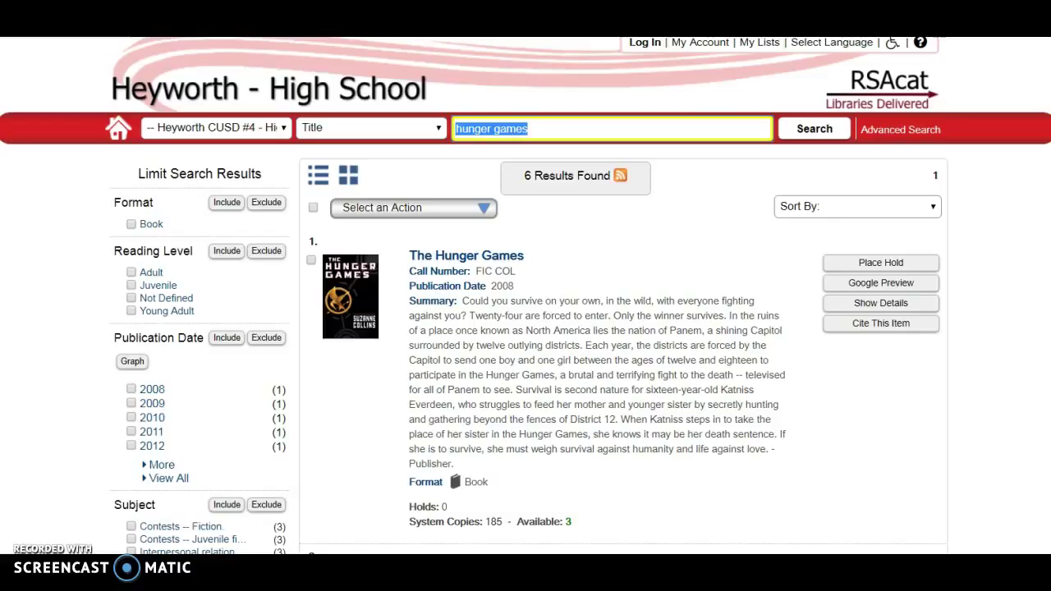
Open The Hunger Games record and scroll to its System Copies Available table and back.
left_click(507, 262)
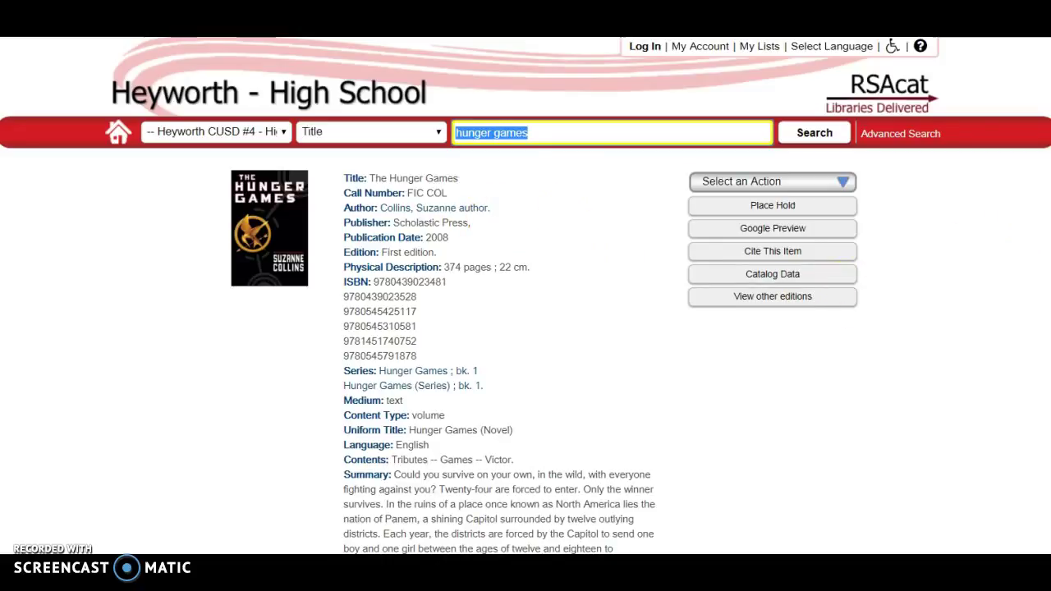
scroll(525, 295, "down", 4)
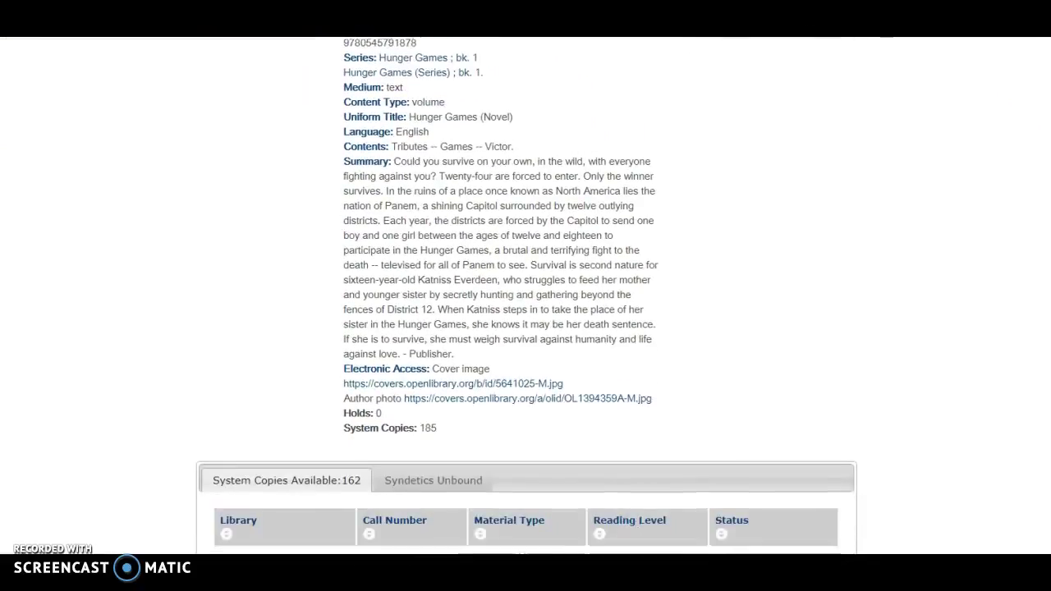
scroll(526, 296, "down", 2)
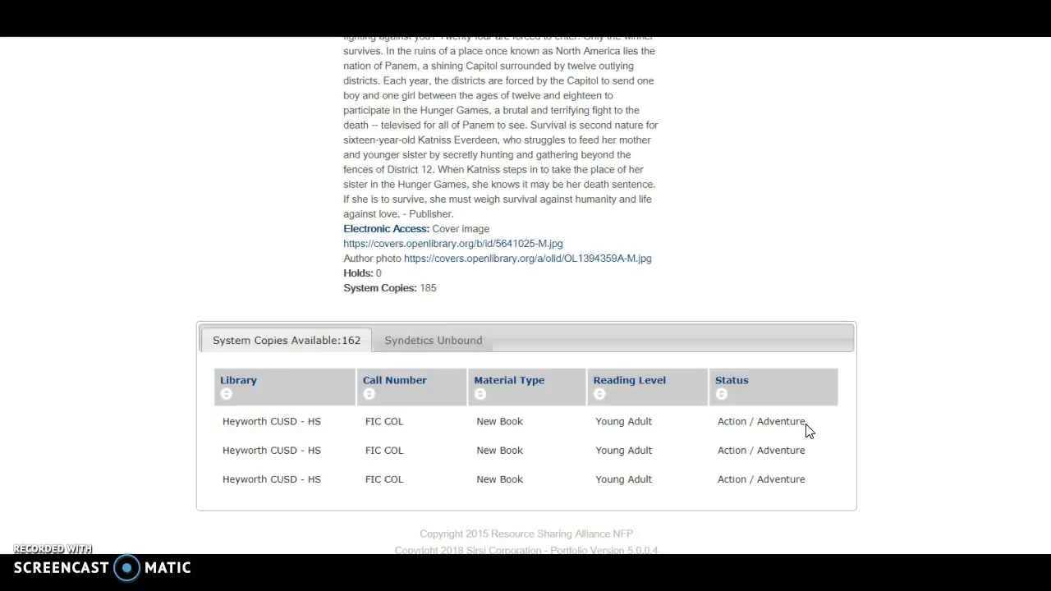
left_click(660, 369)
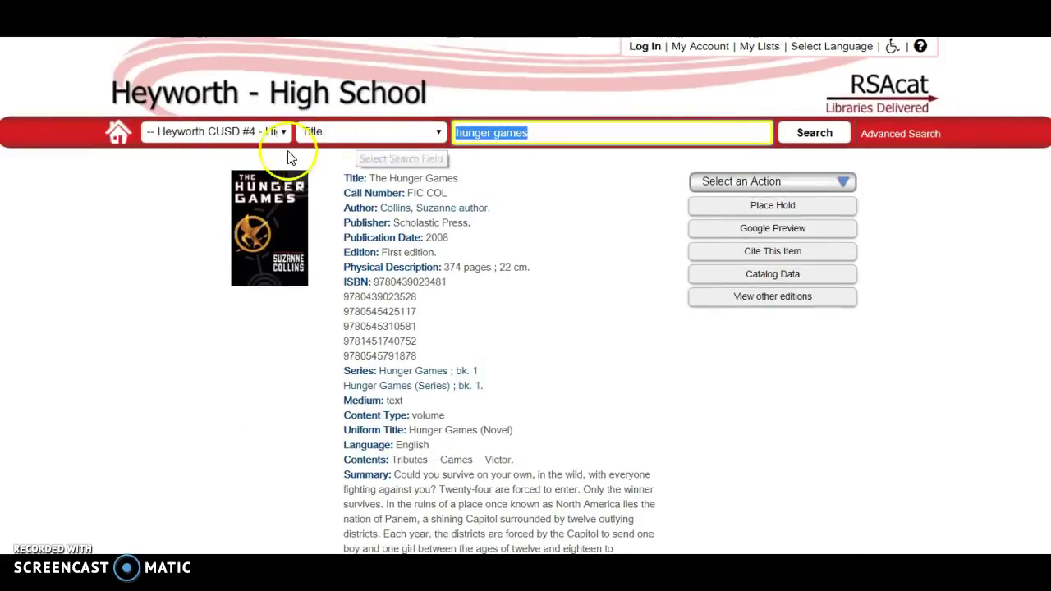
From the home page, run an Author search for Tristan Donovan to reach 'It's all a game'.
left_click(120, 135)
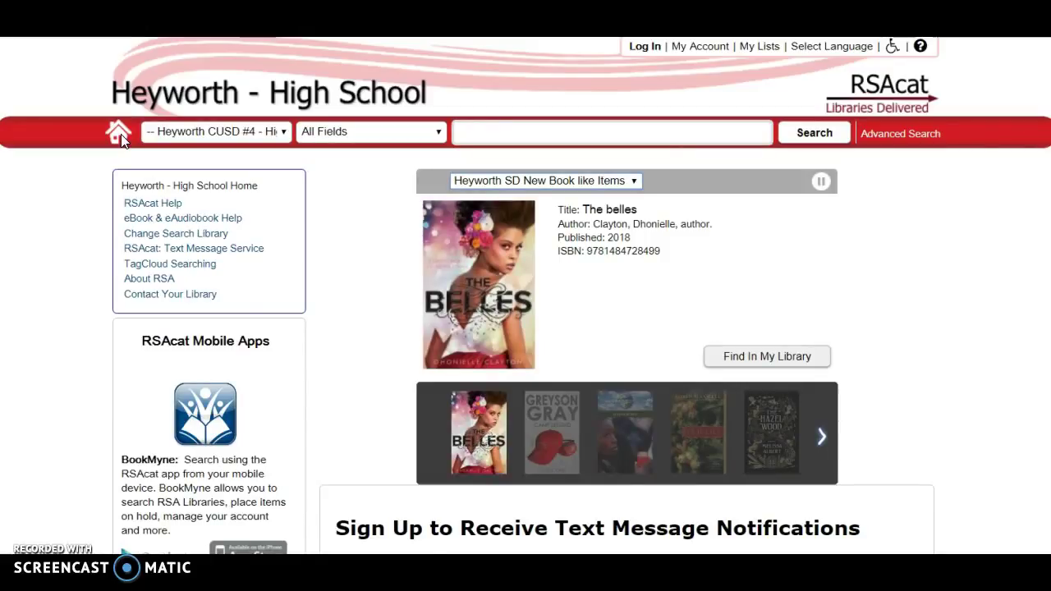
left_click(384, 131)
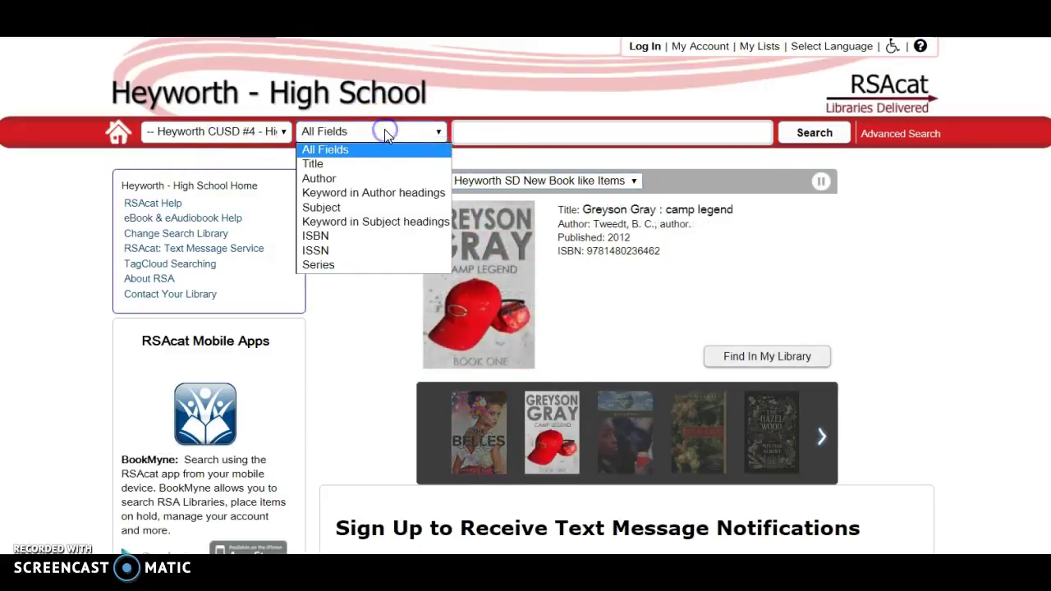
left_click(363, 179)
left_click(470, 131)
type("Tristan ")
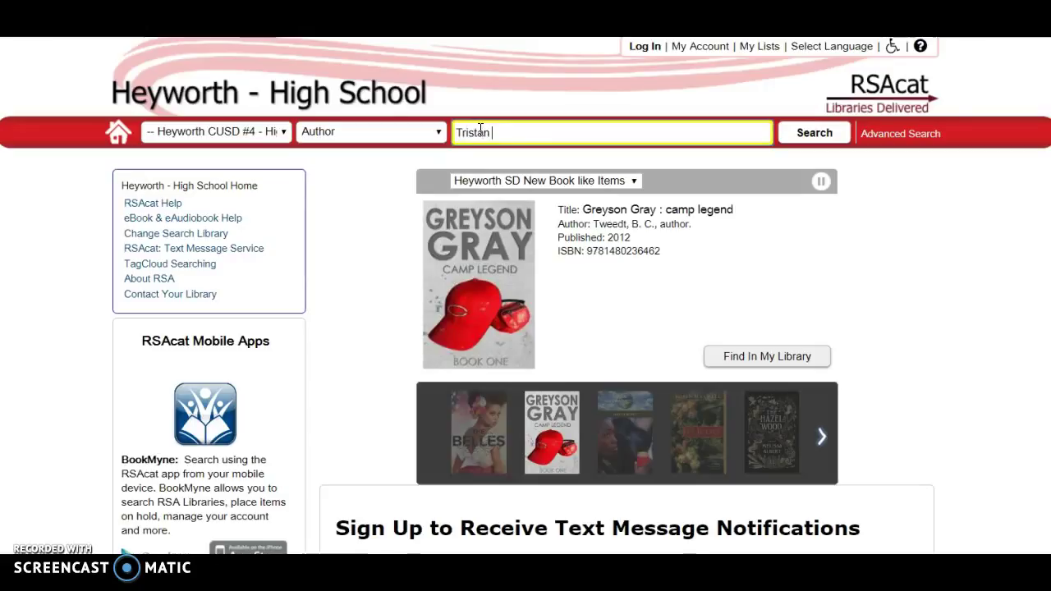
type("Dorovan")
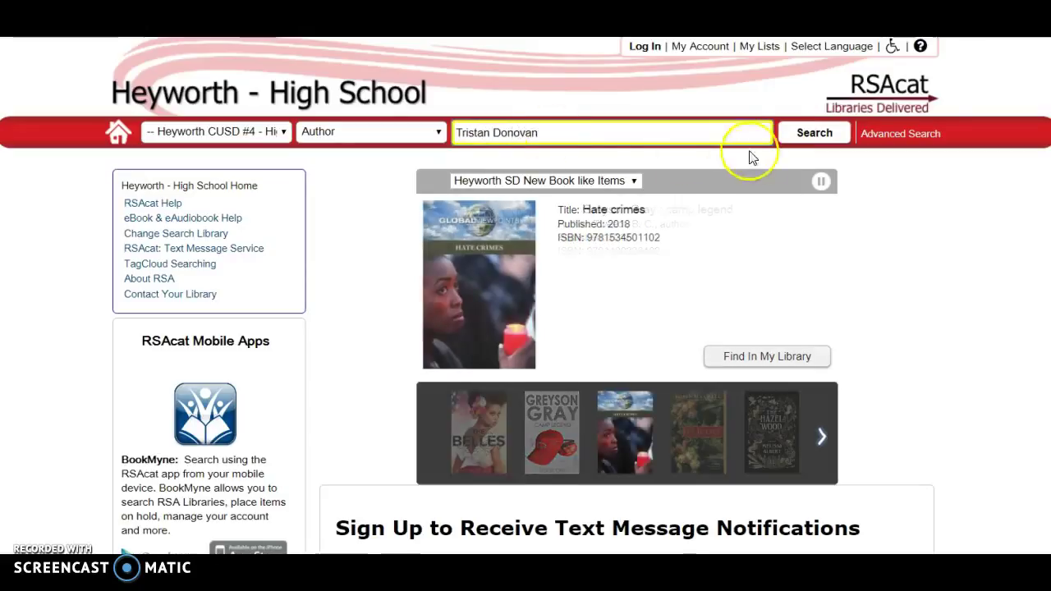
left_click(797, 148)
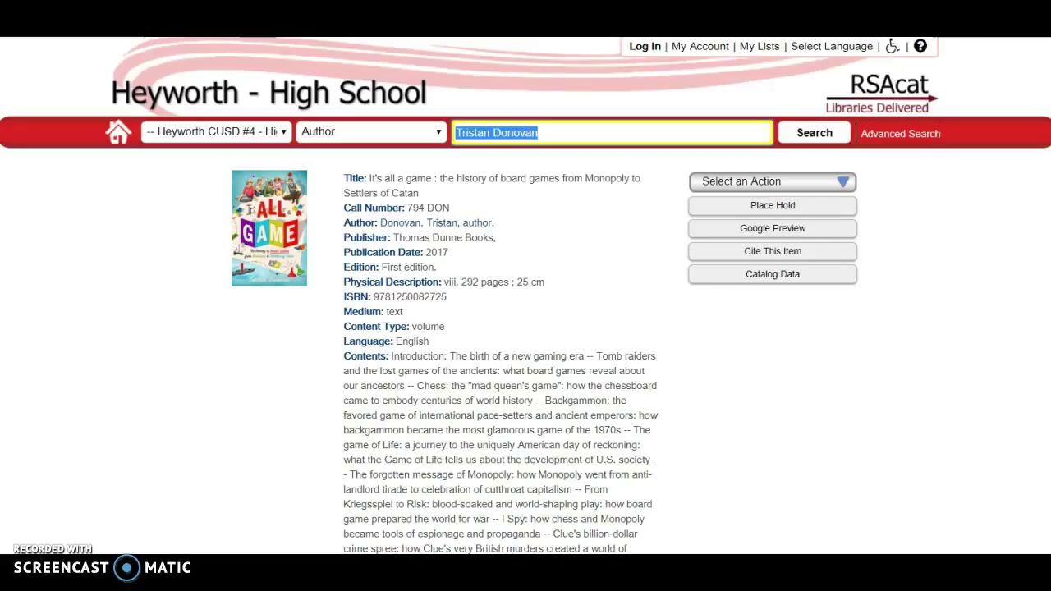
Scroll through the 'It's all a game' record, then return to the catalog home page.
scroll(526, 296, "down", 2)
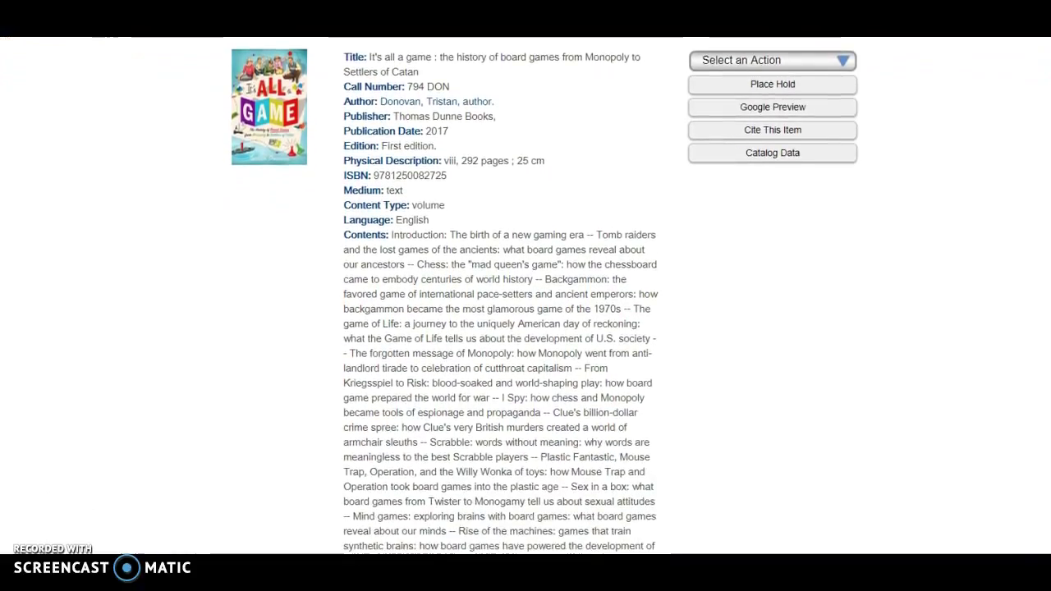
scroll(526, 295, "down", 3)
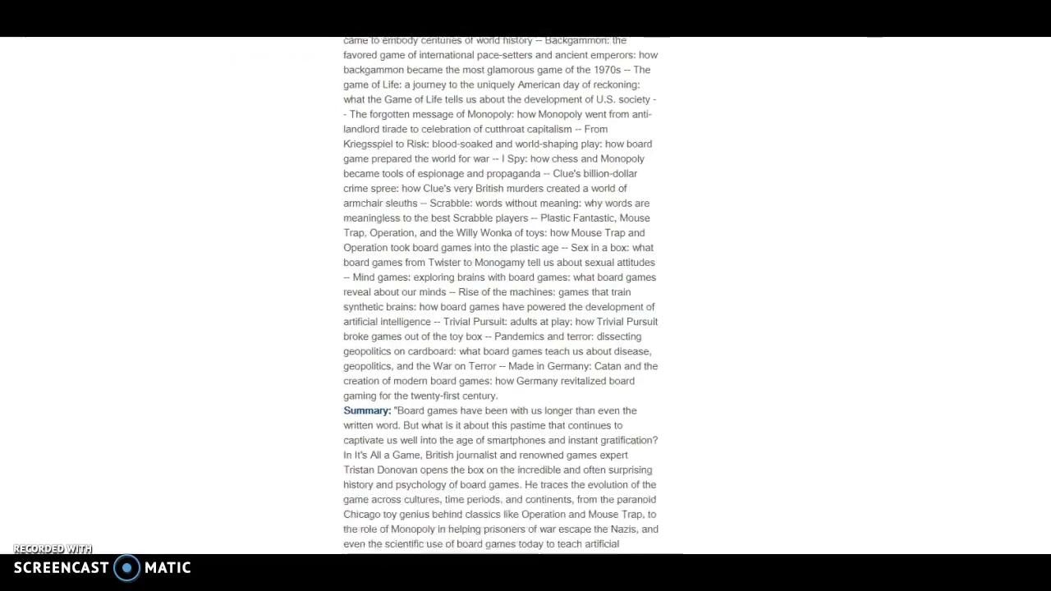
scroll(526, 296, "down", 3)
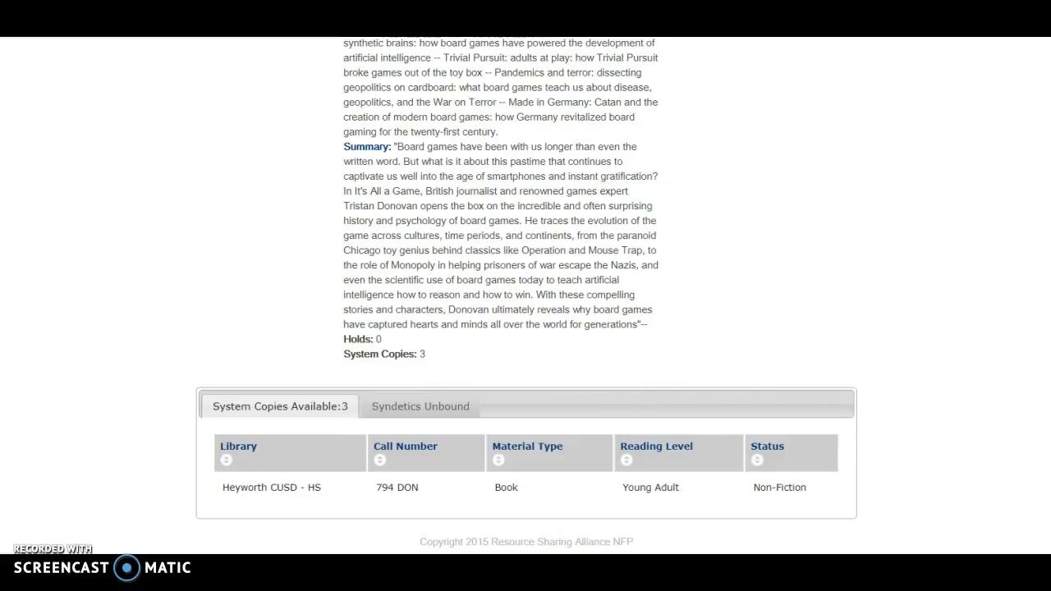
scroll(526, 296, "up", 8)
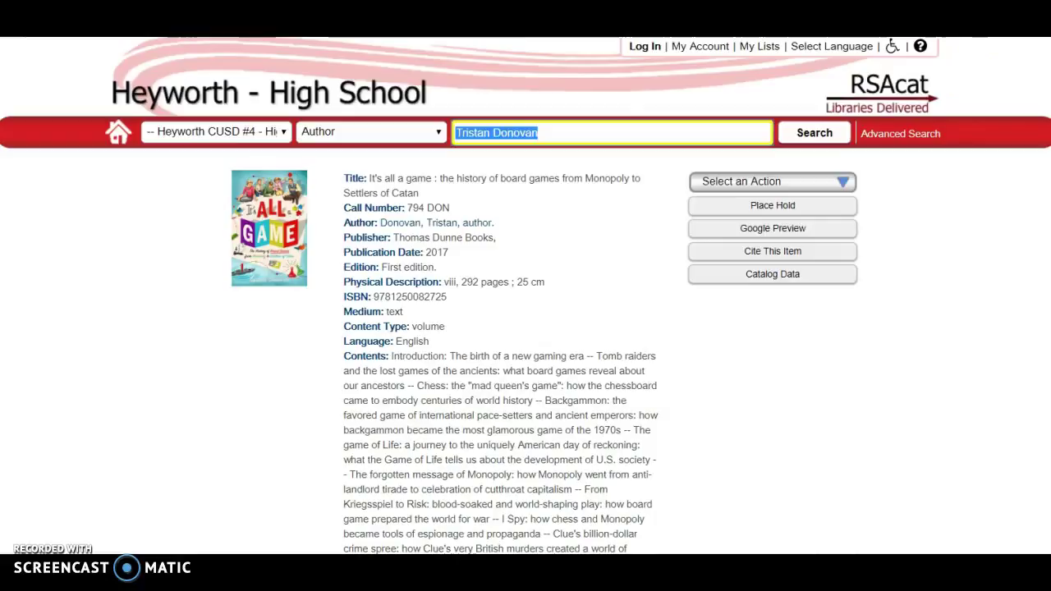
left_click(118, 134)
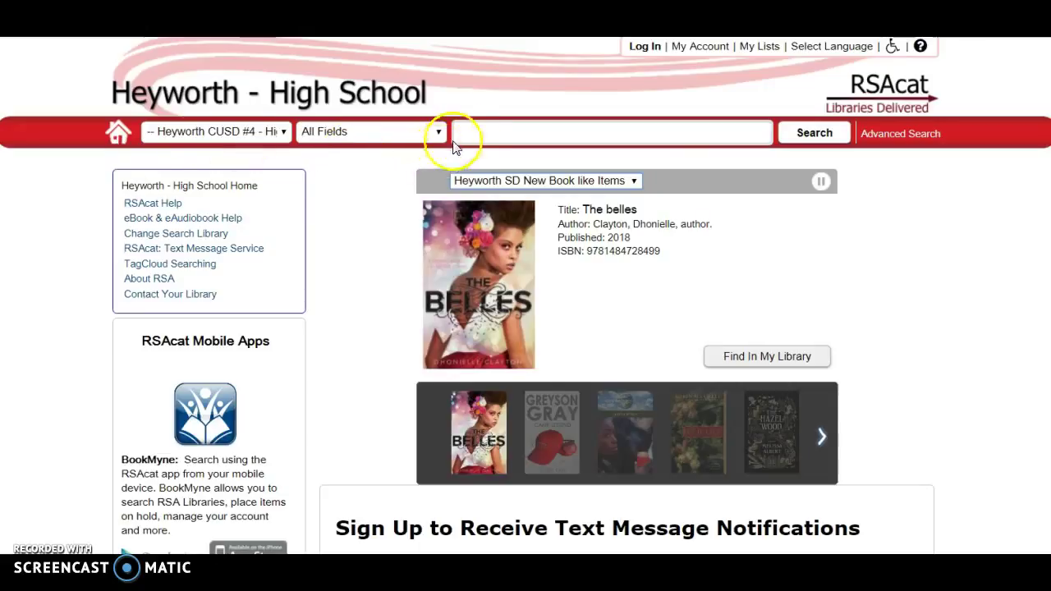
Run a Title search for 'Rebound', which finds no results.
left_click(420, 133)
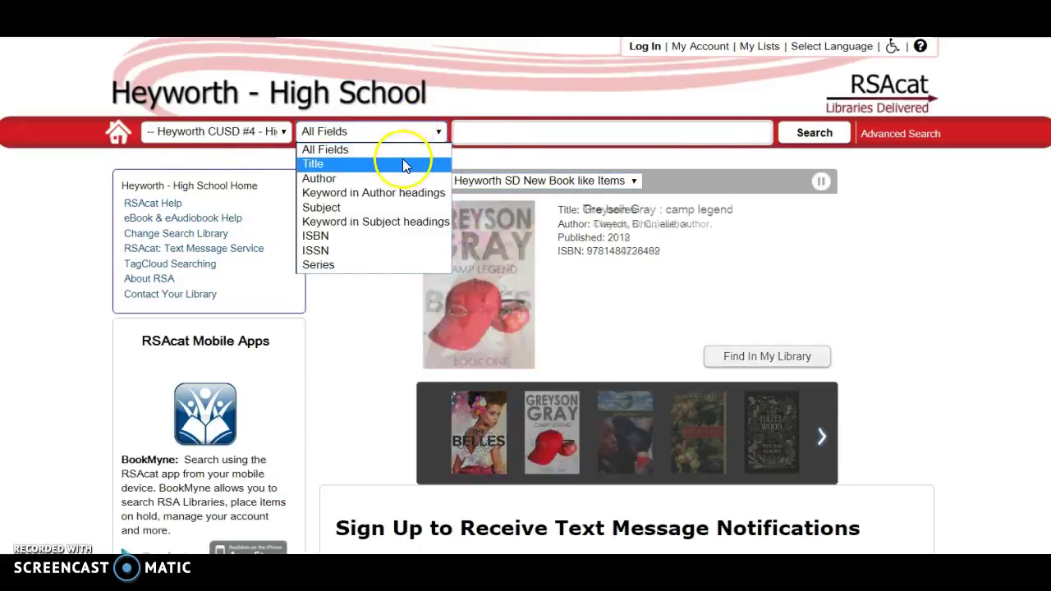
left_click(402, 164)
left_click(471, 131)
type("Rebound")
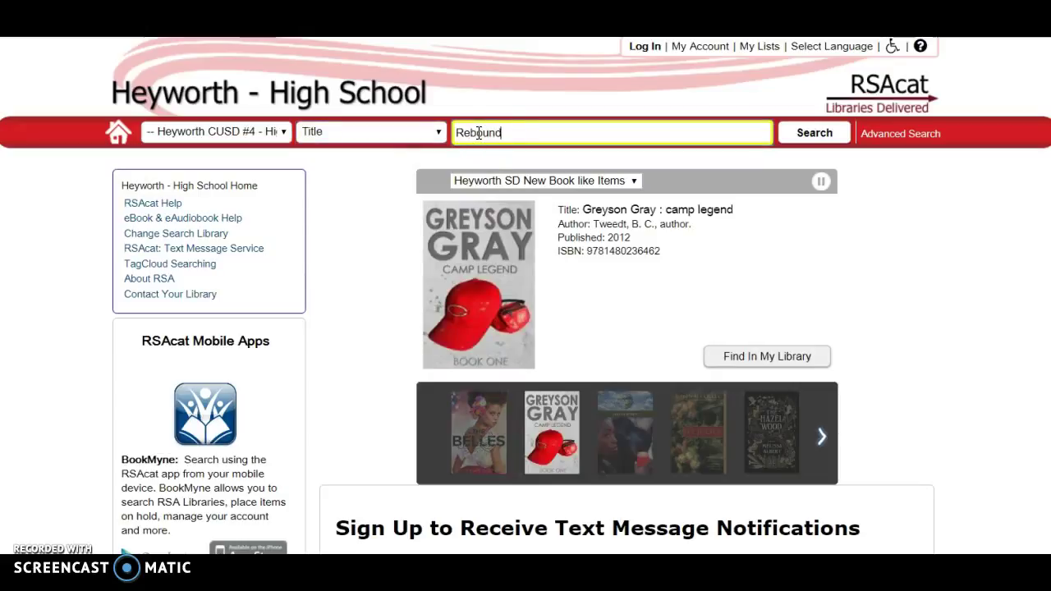
left_click(795, 142)
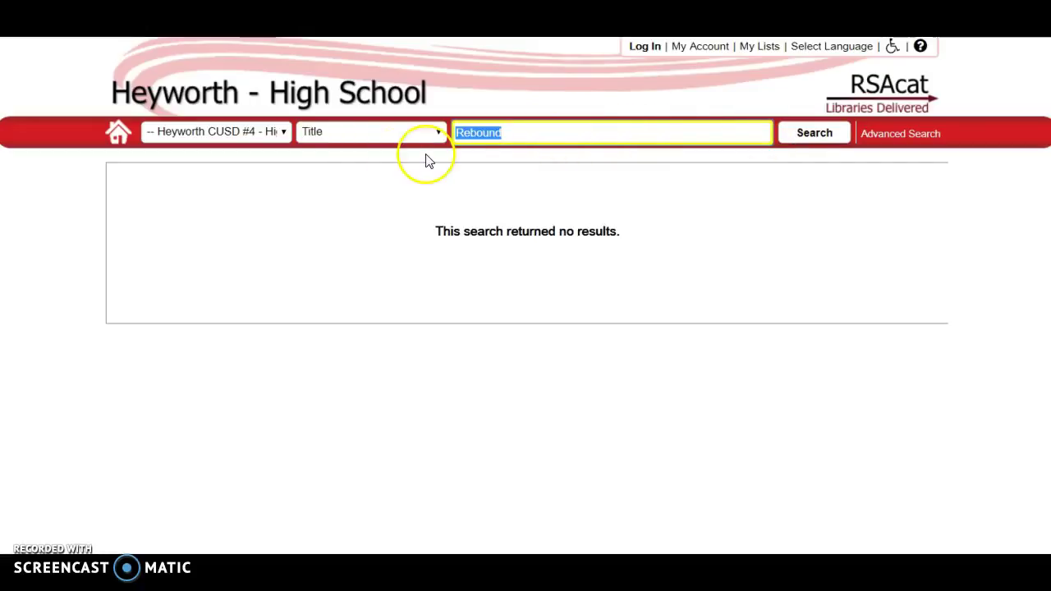
Rerun the Rebound search across All RSA Libraries (All Items), finding 36 results.
left_click(279, 134)
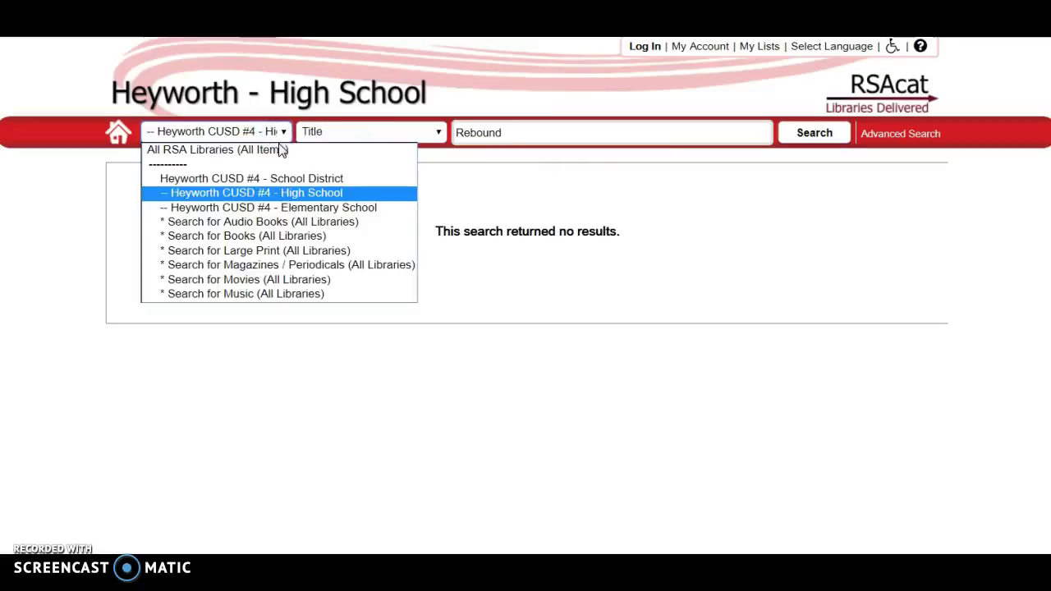
left_click(279, 151)
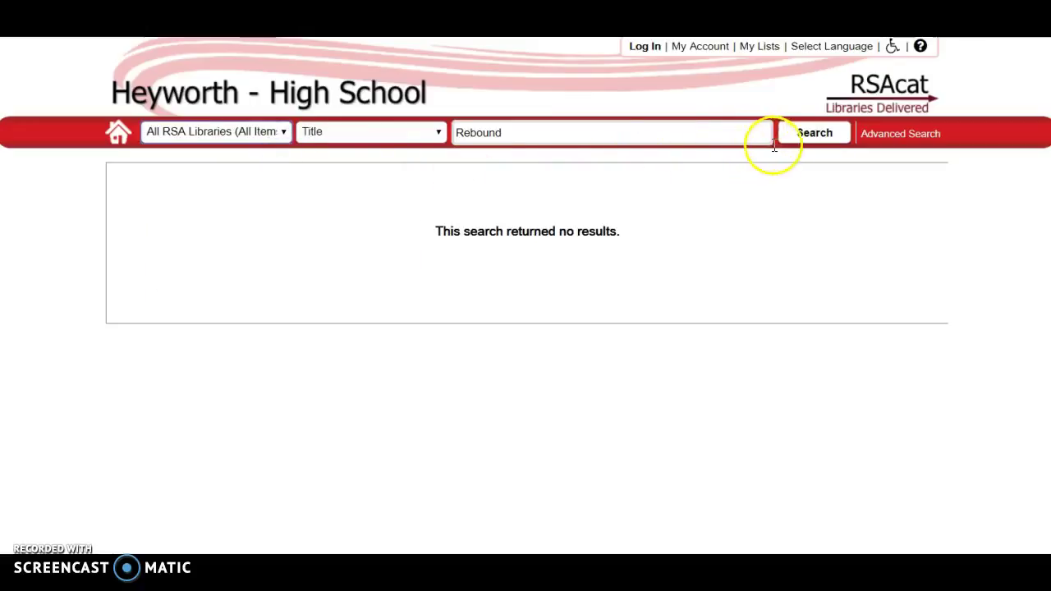
left_click(807, 138)
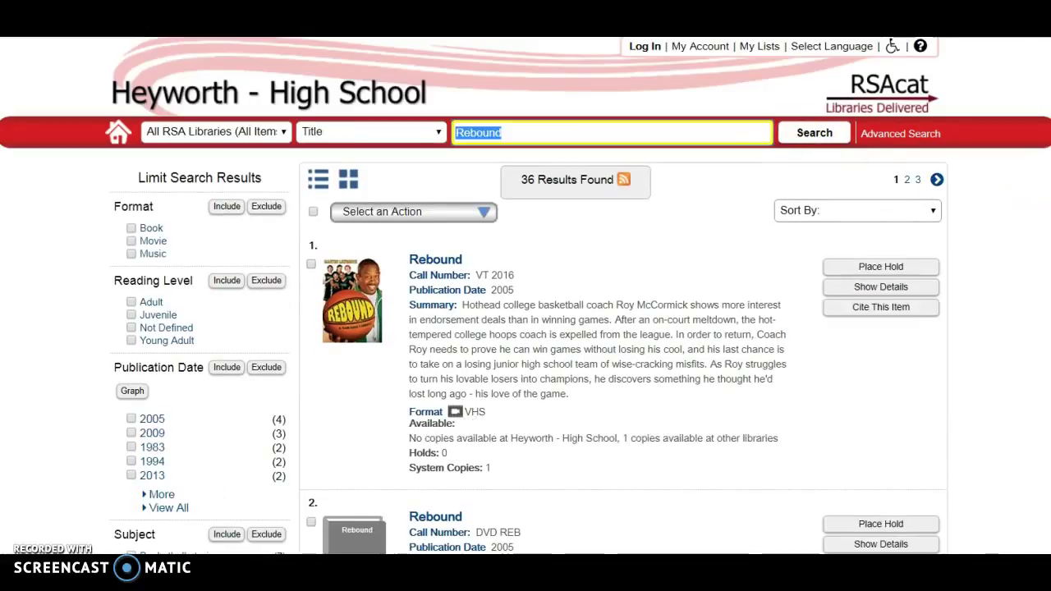
scroll(526, 296, "down", 3)
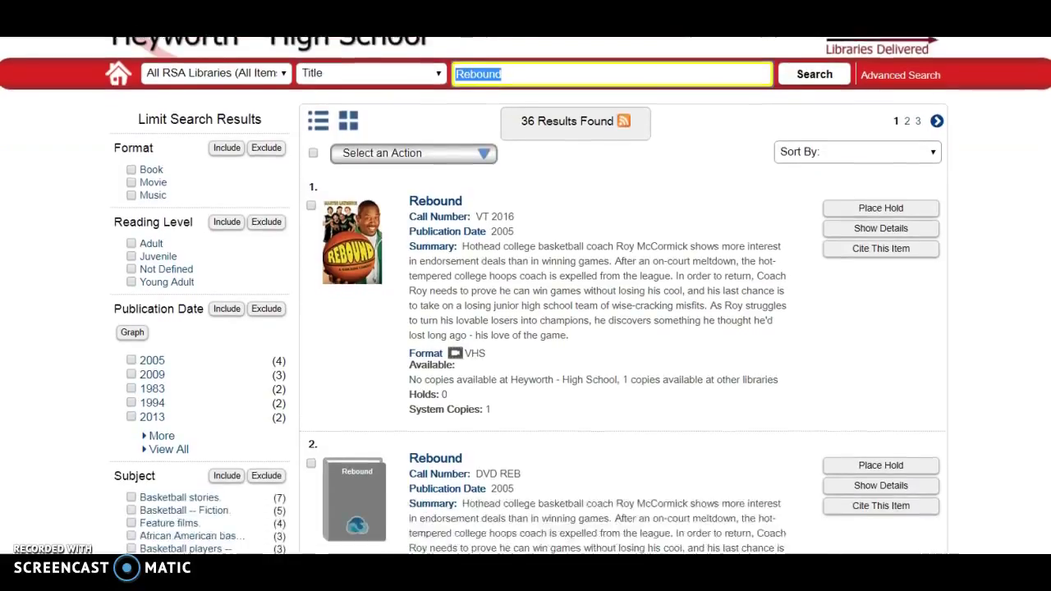
scroll(525, 295, "down", 3)
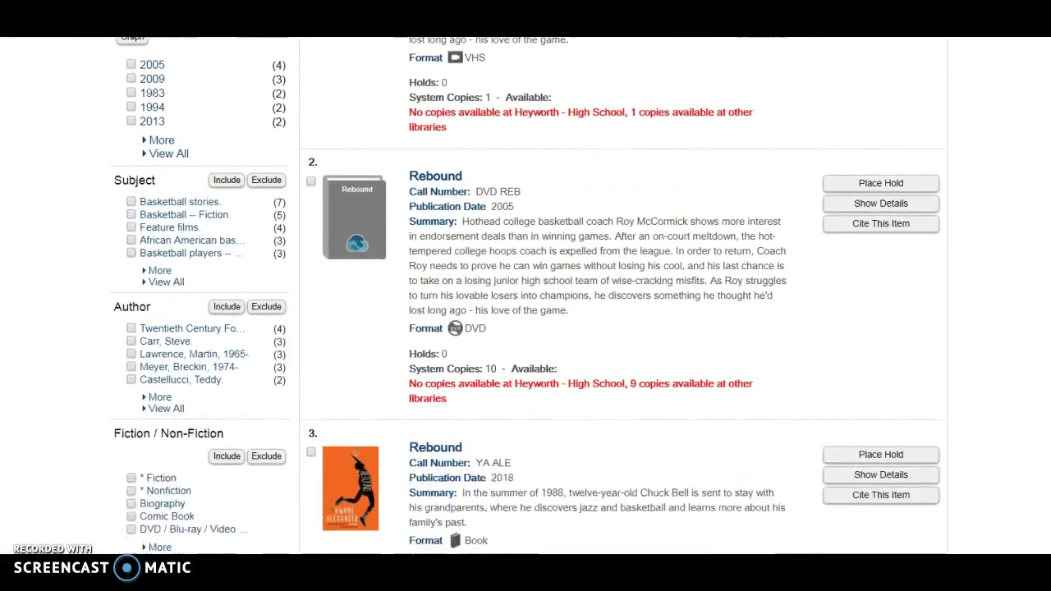
scroll(526, 296, "down", 2)
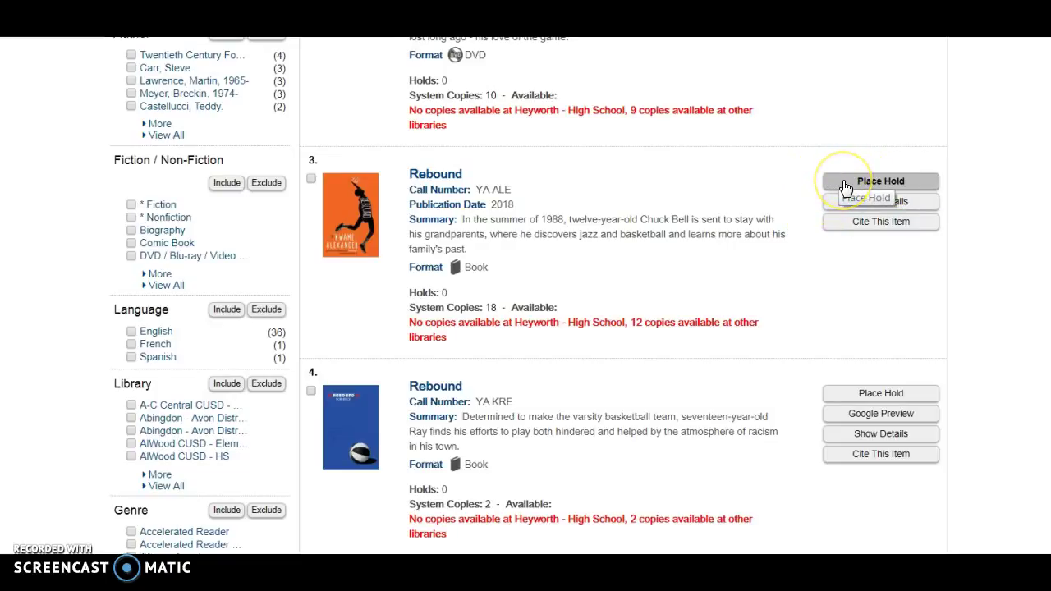
Request a hold on the 2018 Rebound book, logging in with the library card number and PIN.
left_click(846, 187)
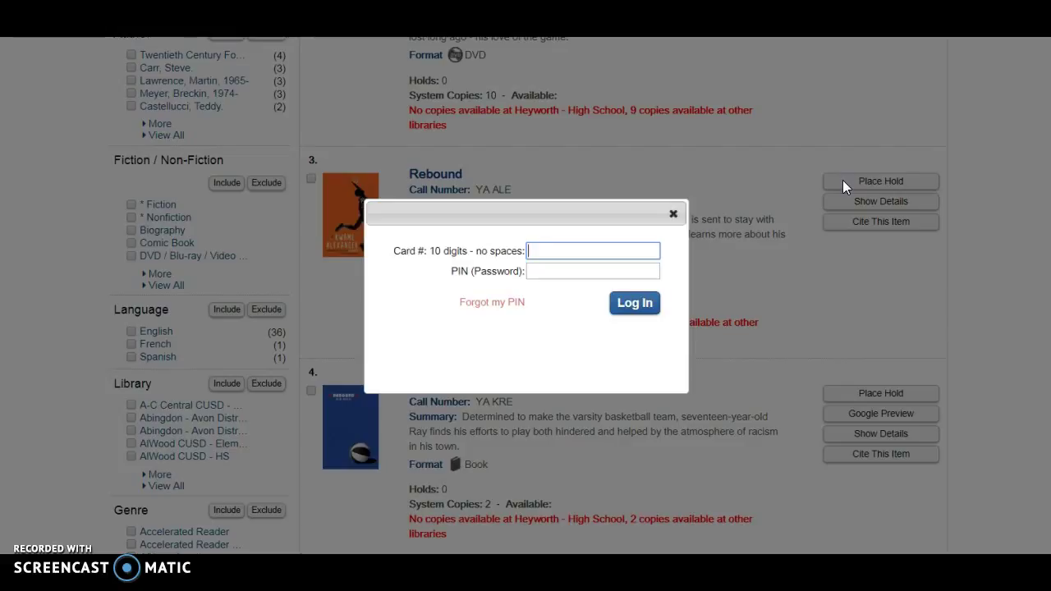
left_click(604, 252)
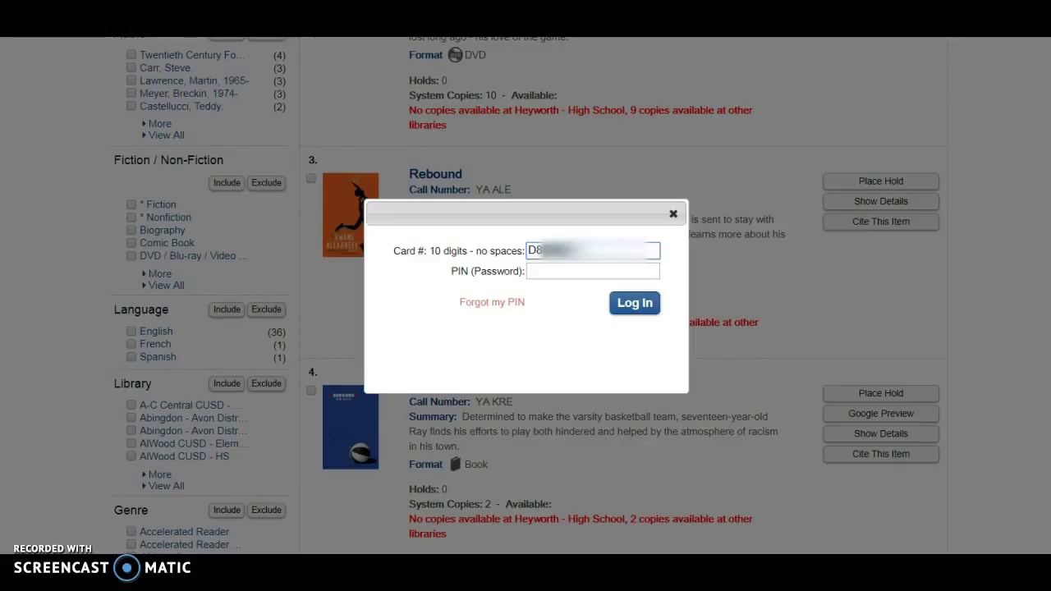
left_click(573, 272)
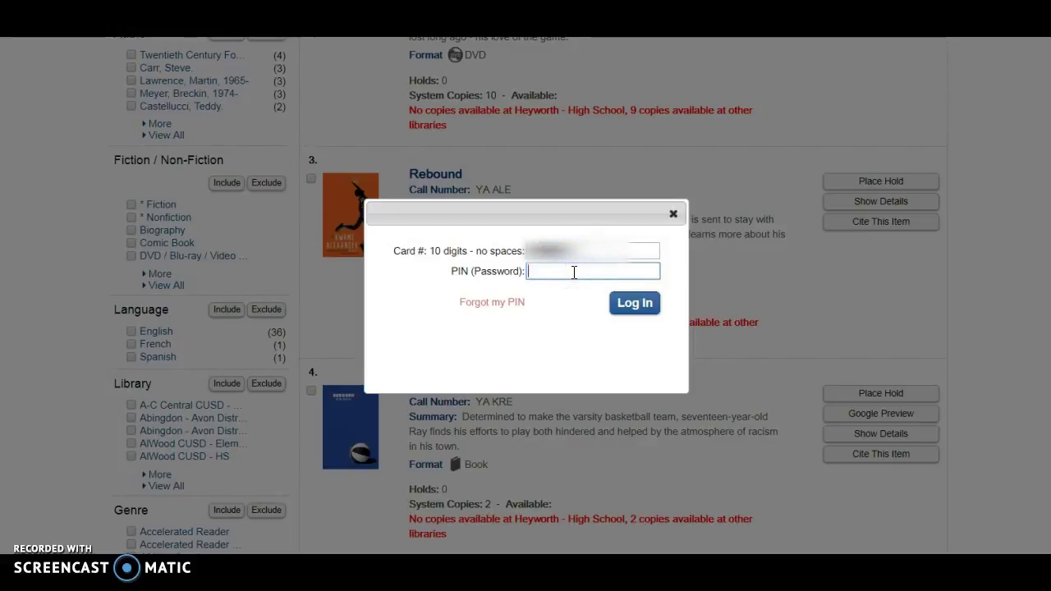
type("****")
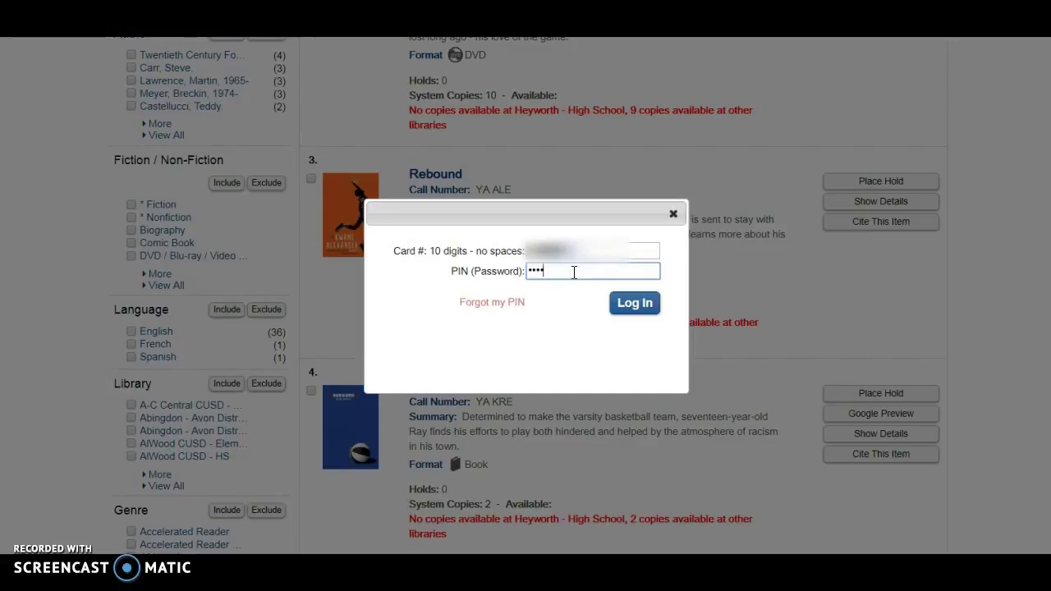
left_click(648, 305)
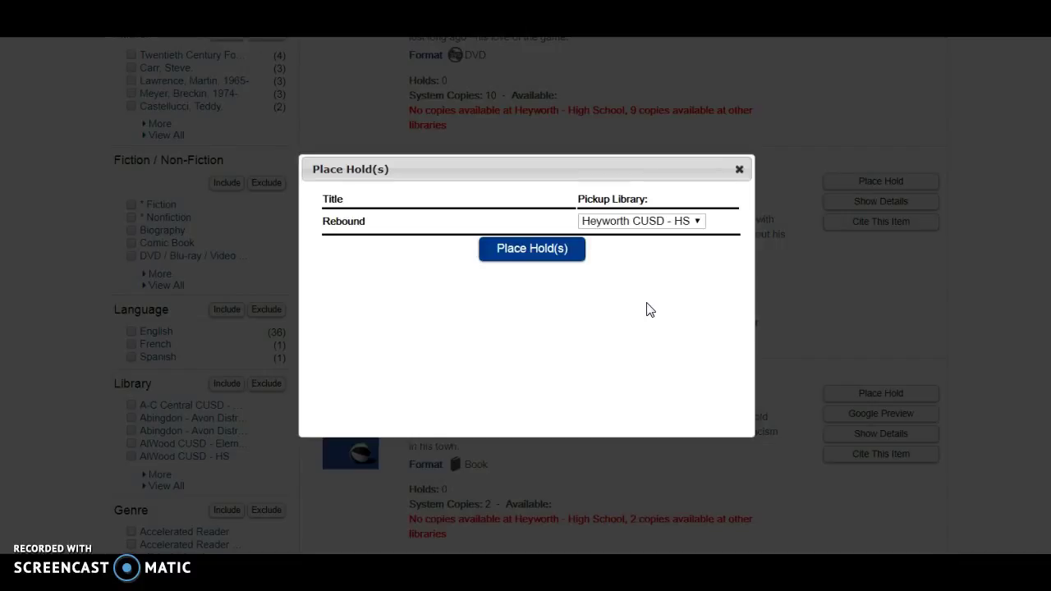
Confirm the Rebound hold for pickup at Heyworth CUSD - HS and dismiss the success message.
left_click(554, 246)
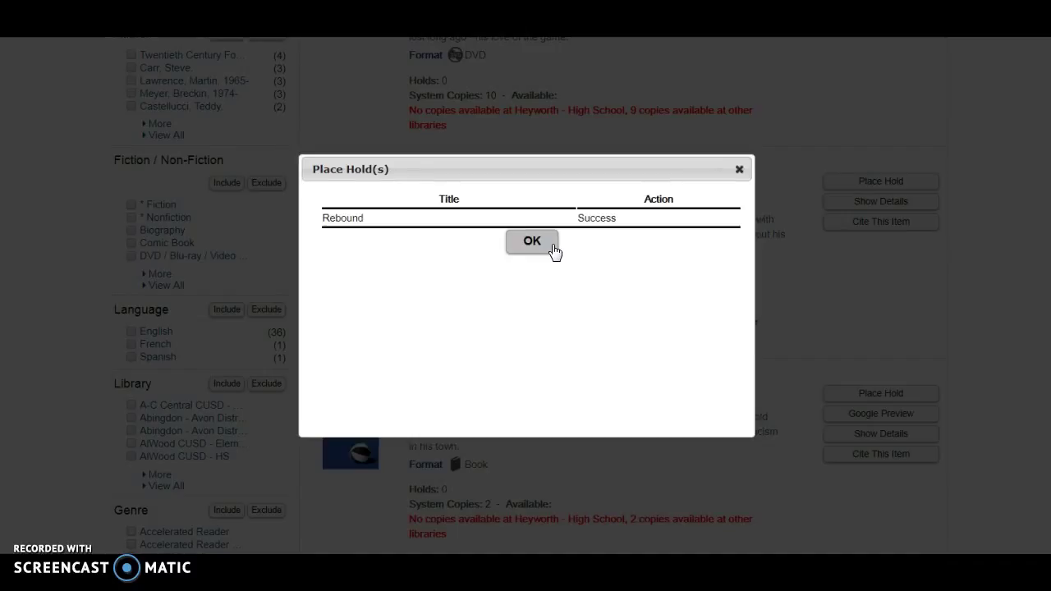
left_click(539, 243)
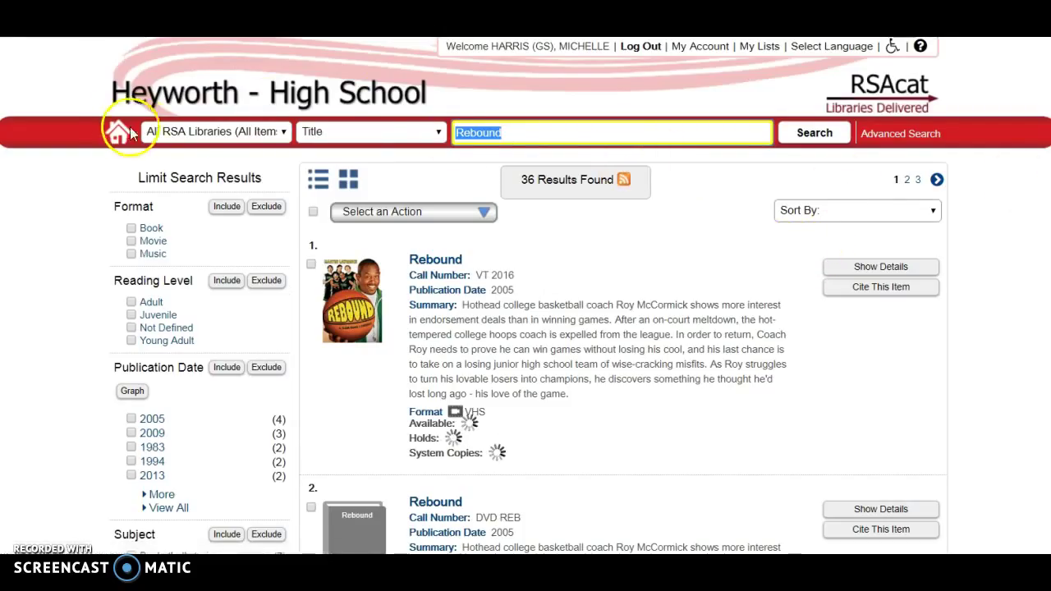
Return to the Heyworth High School home page and glance at the Select Language choices without changing them.
left_click(119, 130)
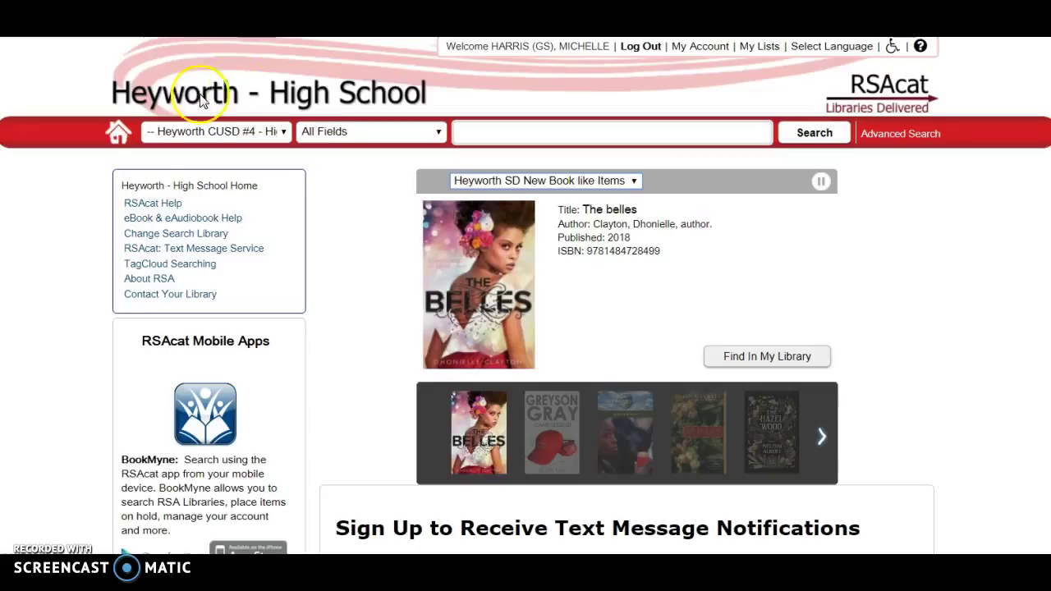
left_click(442, 62)
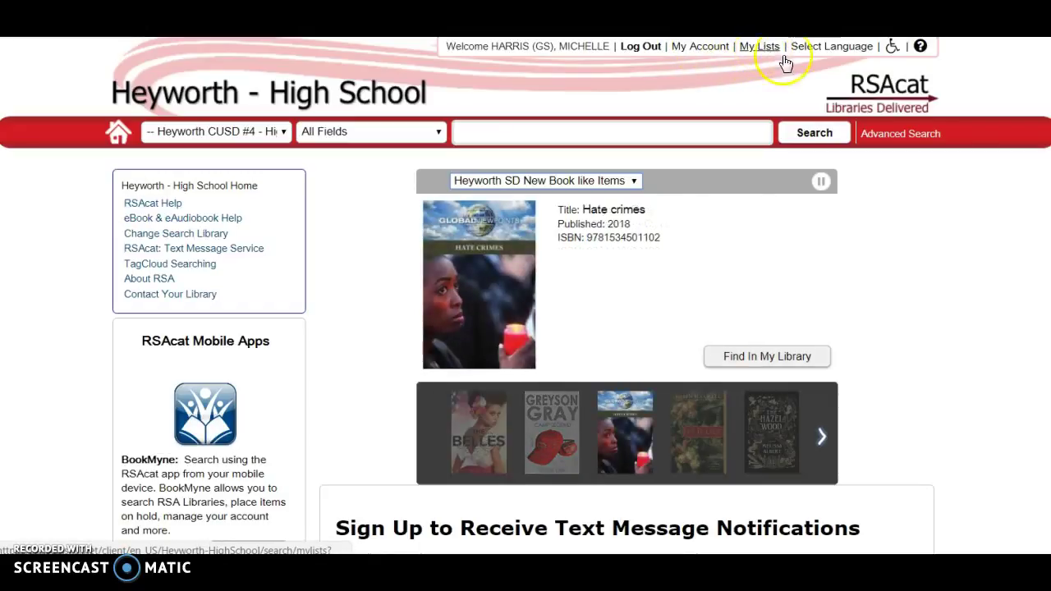
left_click(819, 52)
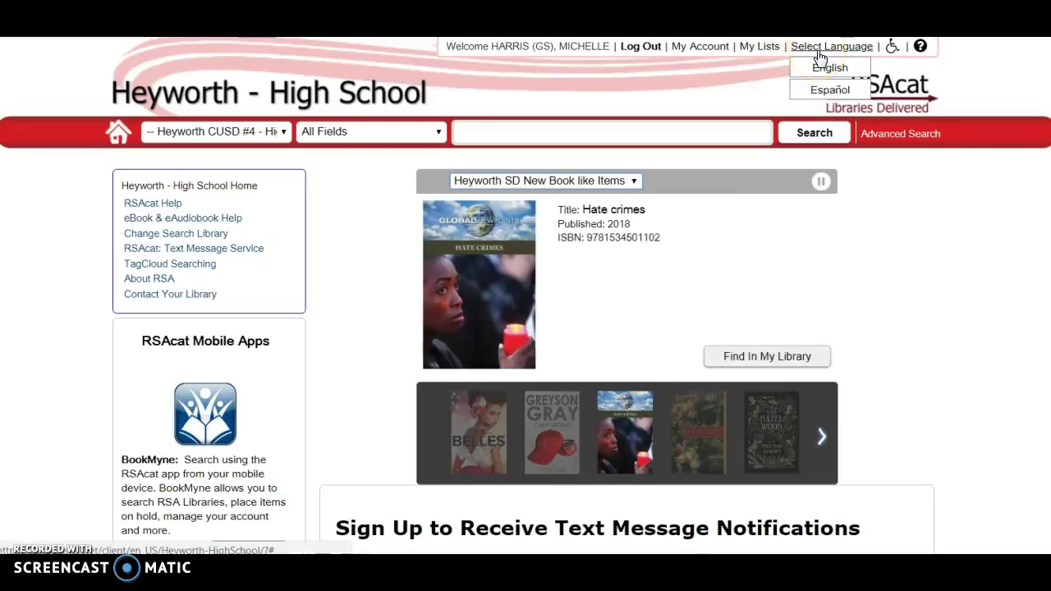
left_click(702, 98)
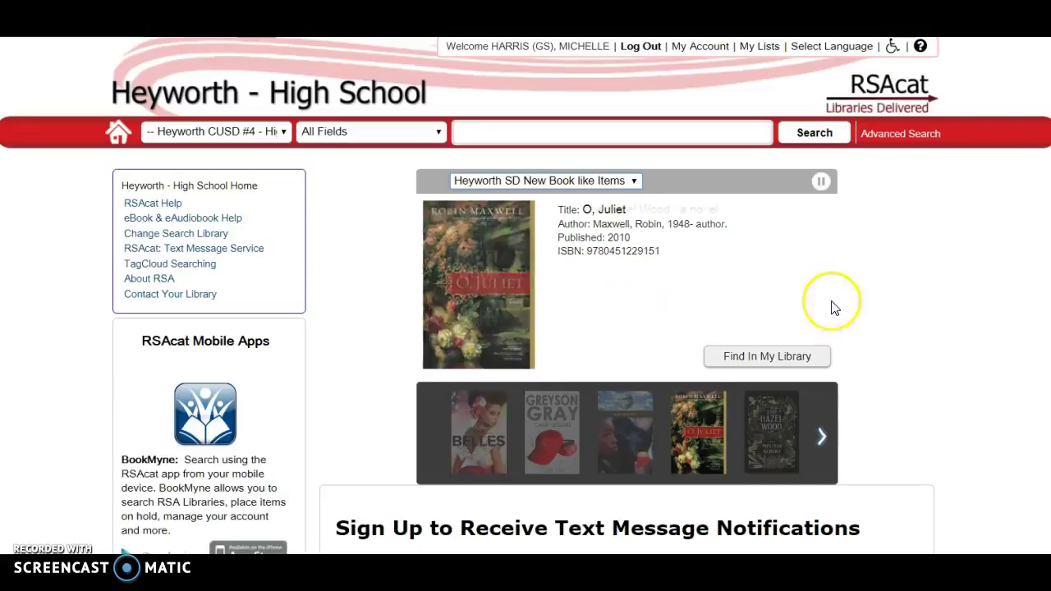
scroll(525, 296, "down", 5)
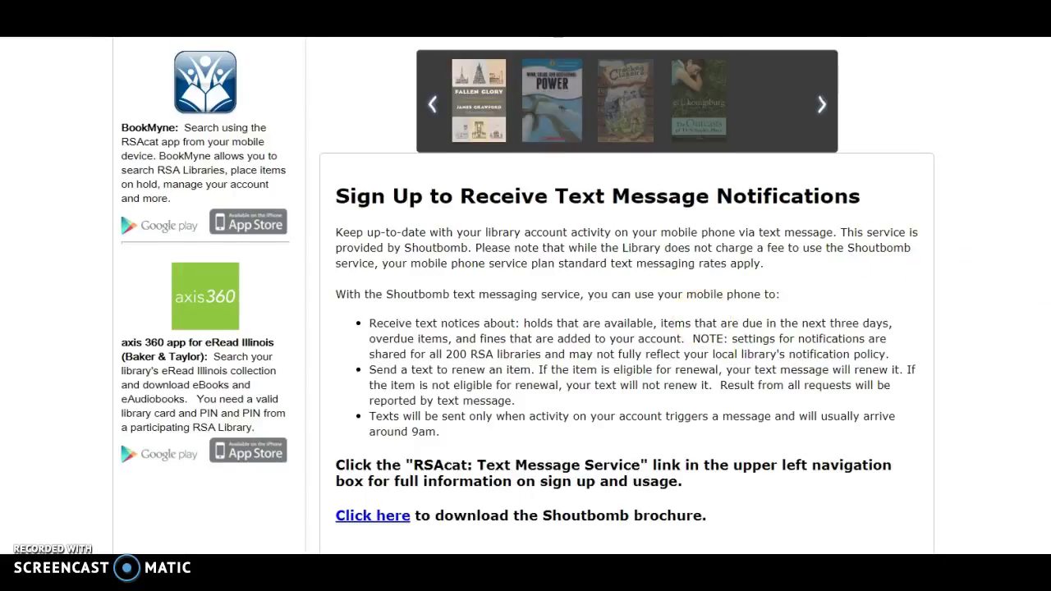
scroll(526, 296, "up", 4)
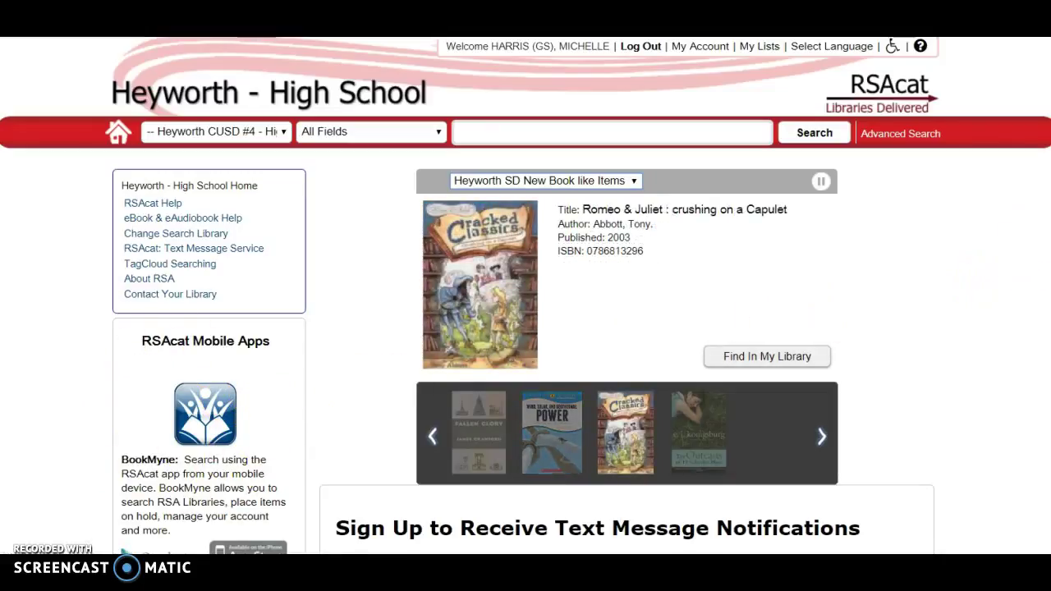
scroll(526, 296, "down", 3)
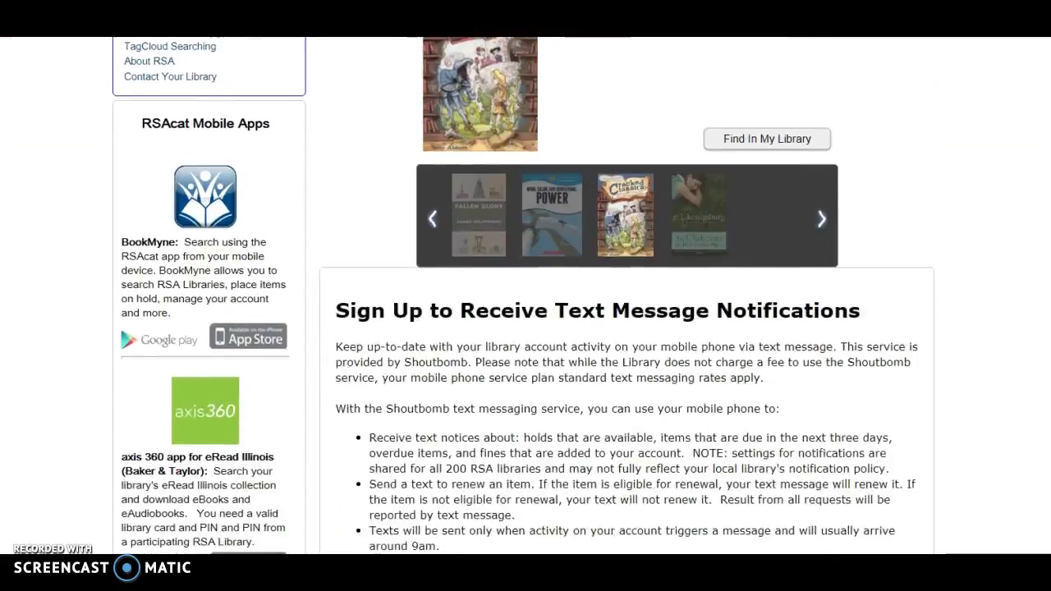
scroll(525, 296, "down", 2)
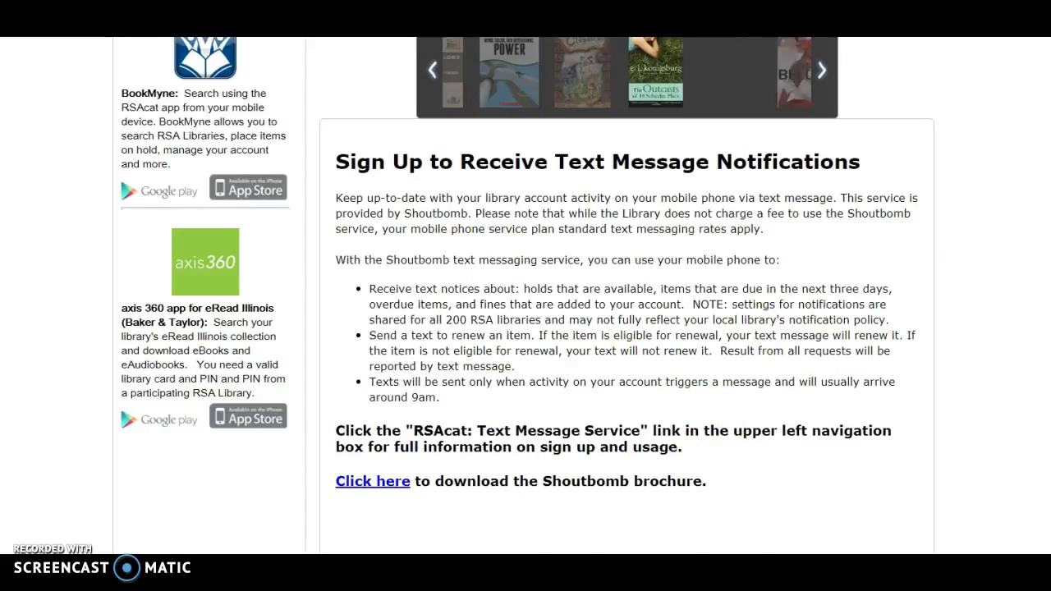
scroll(525, 296, "up", 5)
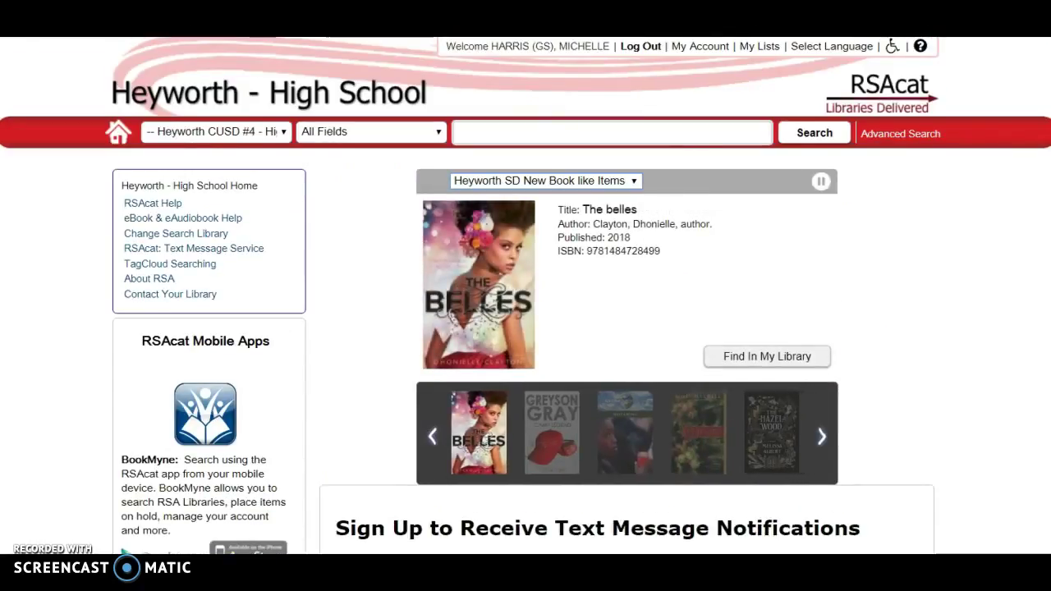